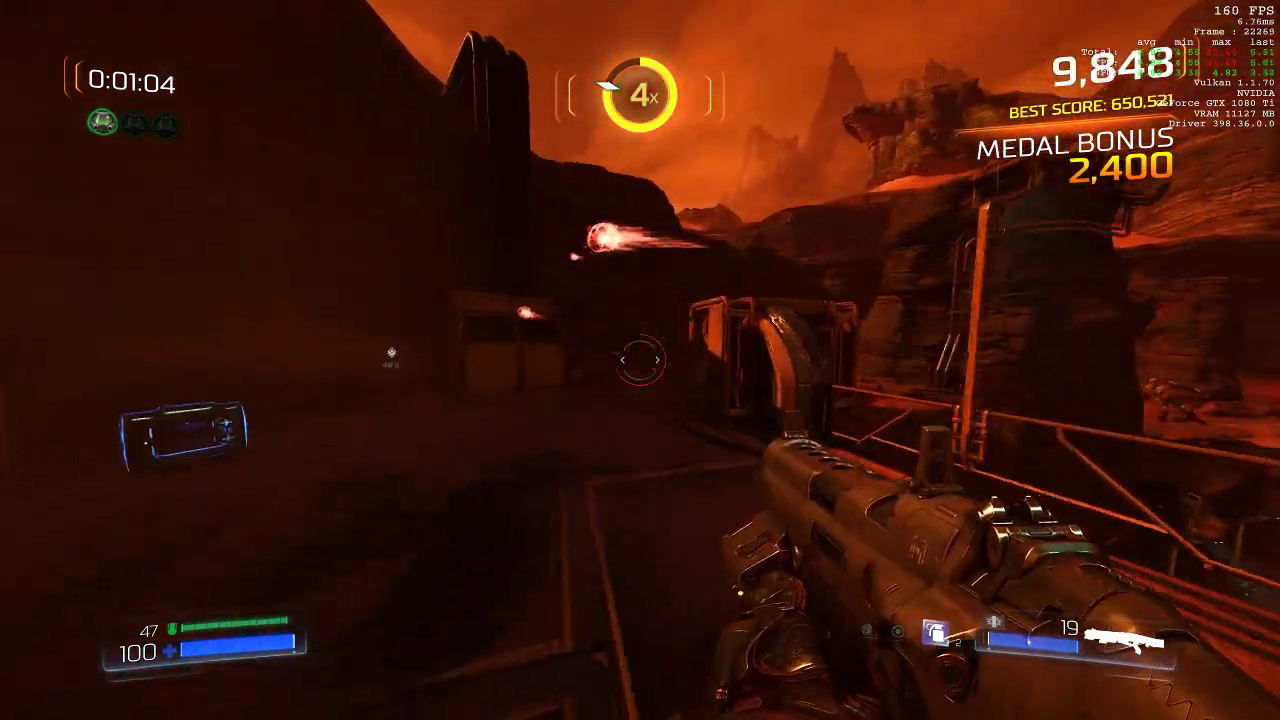
Step: Push forward through the canyon, blasting each demon ahead with the shotgun
key("w")
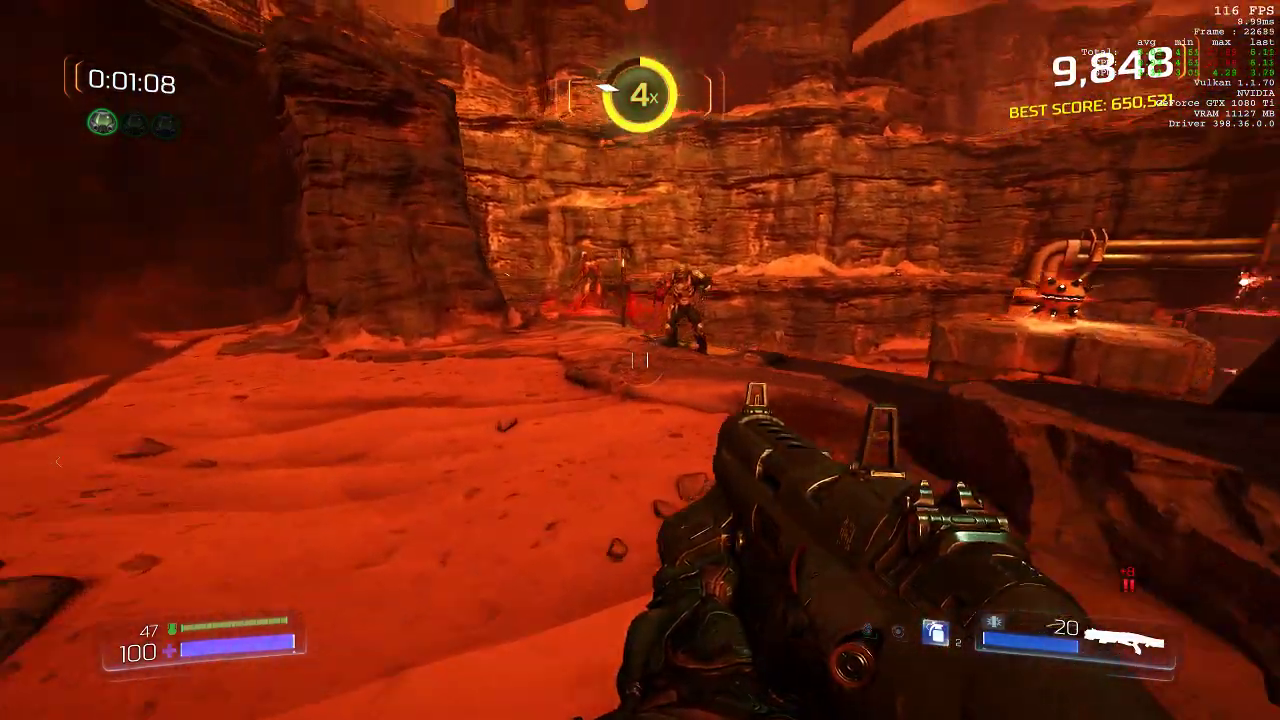
left_click(640, 360)
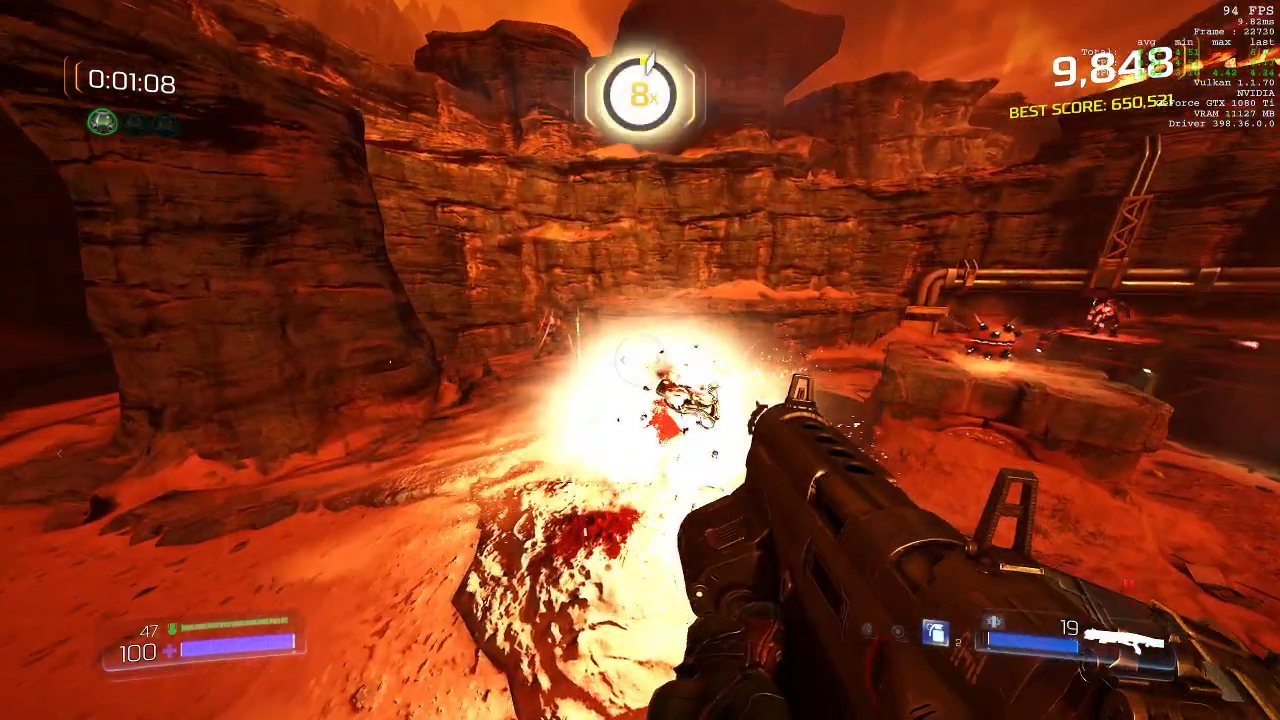
key("w")
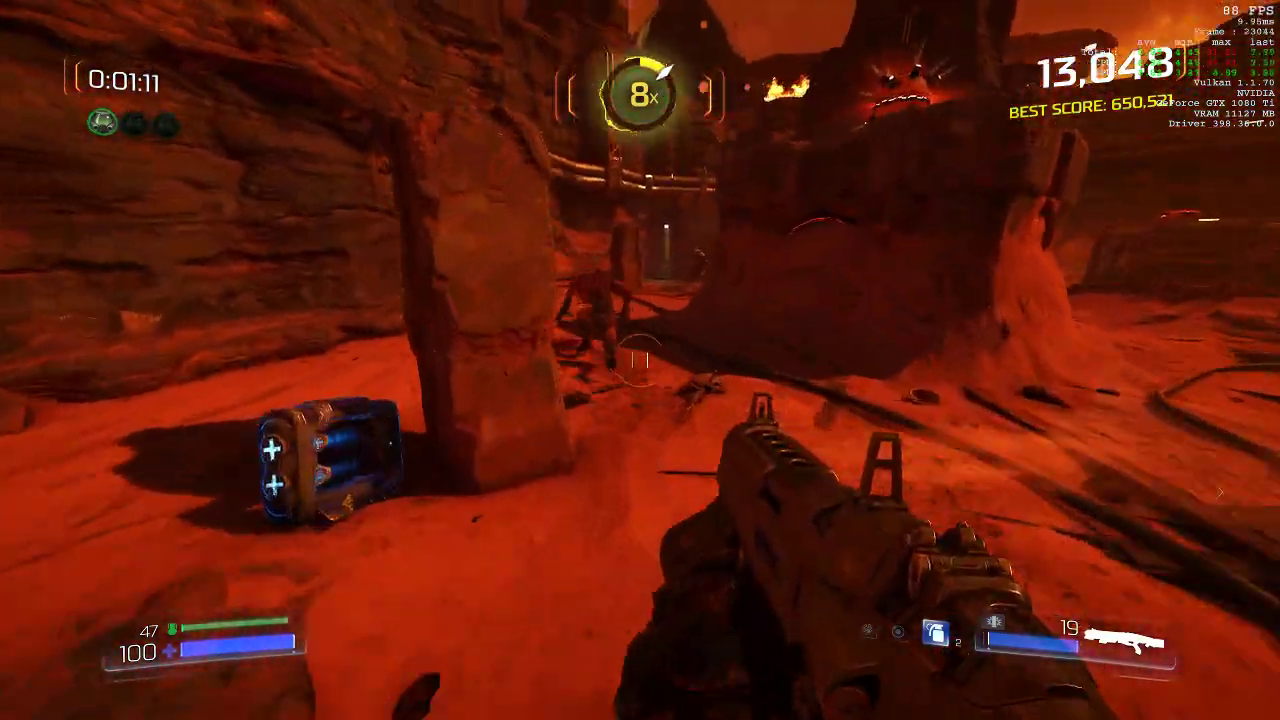
left_click(640, 360)
key("w")
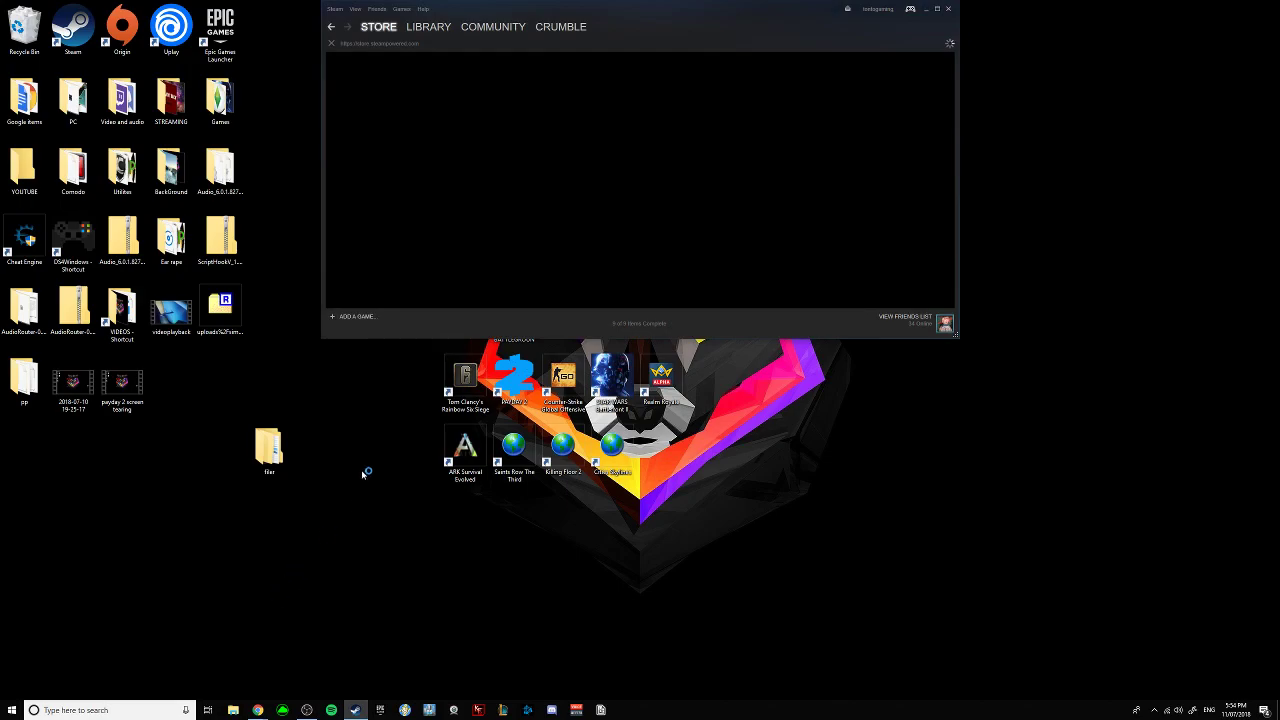
Step: Maximize Steam, open DOOM's Properties from the Library, and select the existing launch options text
double_click(472, 15)
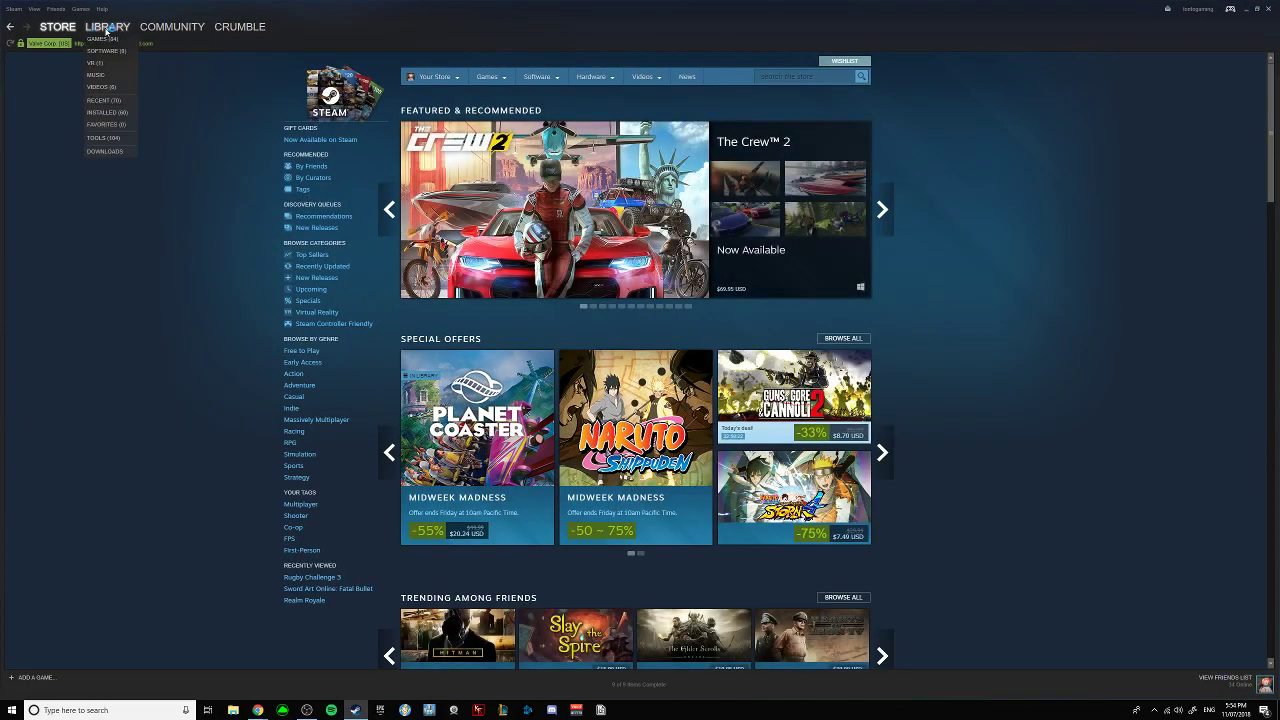
left_click(105, 35)
right_click(42, 283)
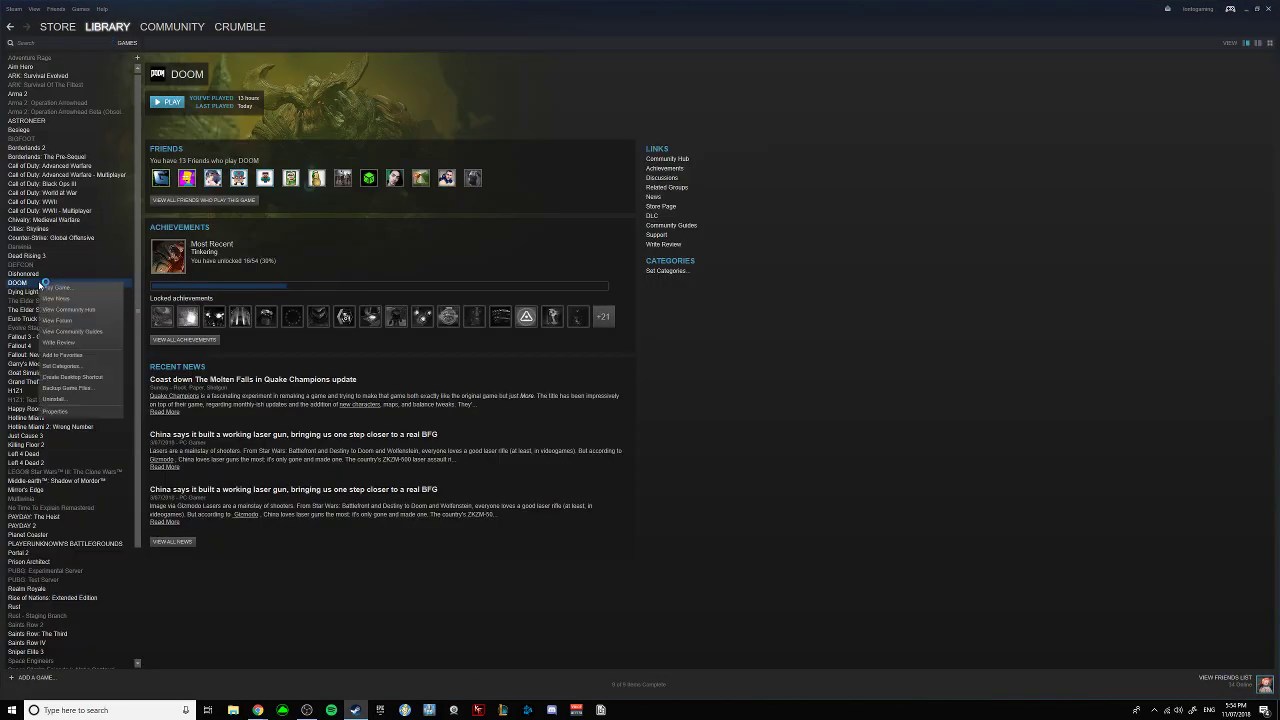
left_click(84, 411)
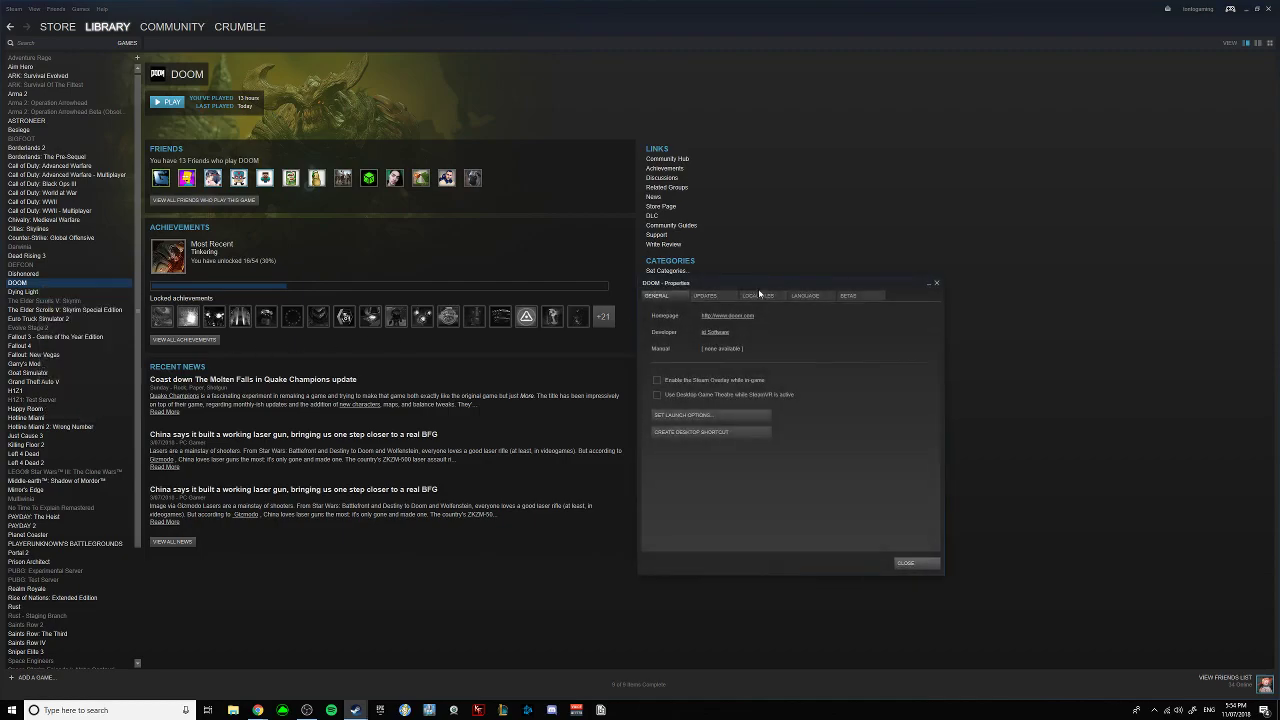
left_click(695, 415)
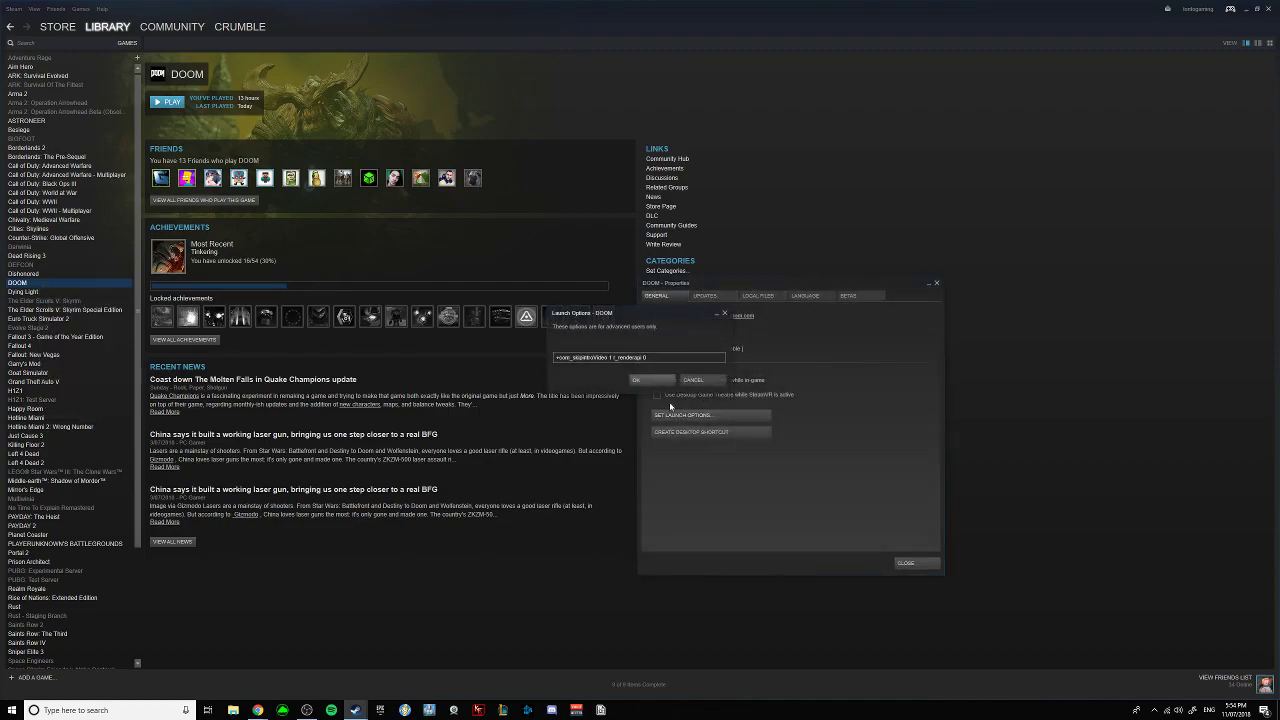
left_click_drag(657, 357, 553, 362)
Step: Save the launch options and verify the integrity of DOOM's game files
left_click(660, 382)
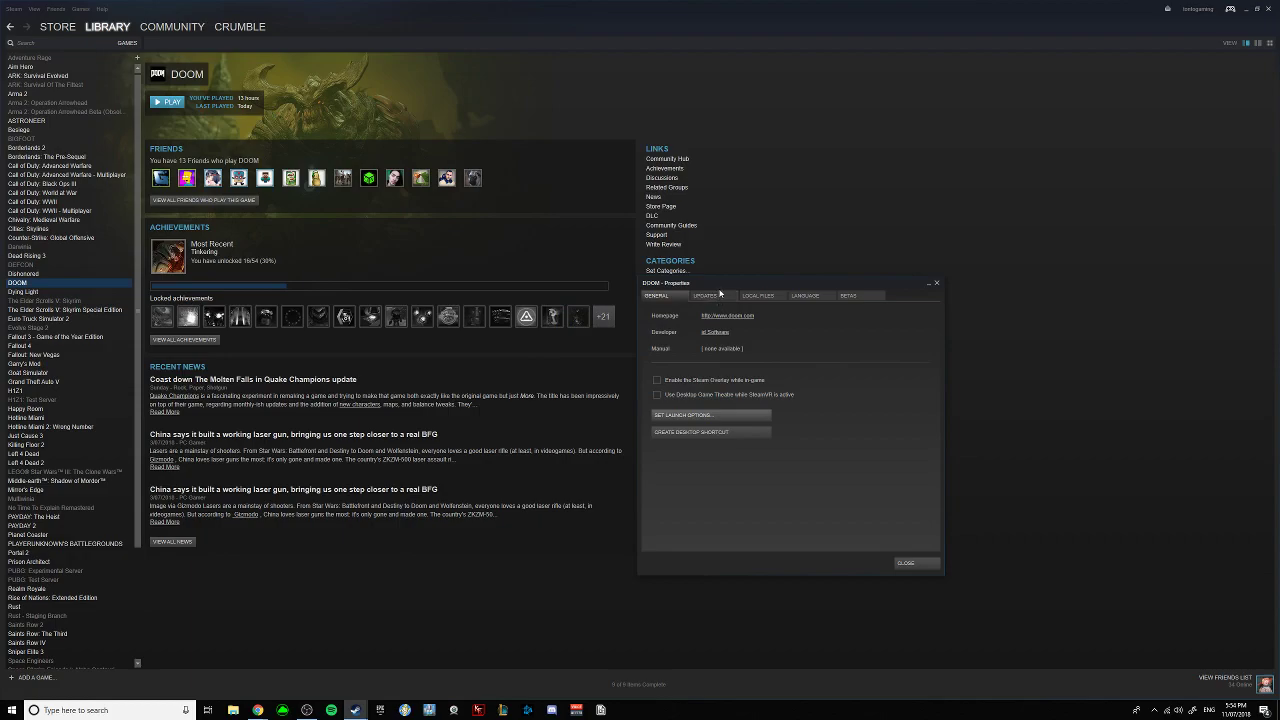
left_click(773, 296)
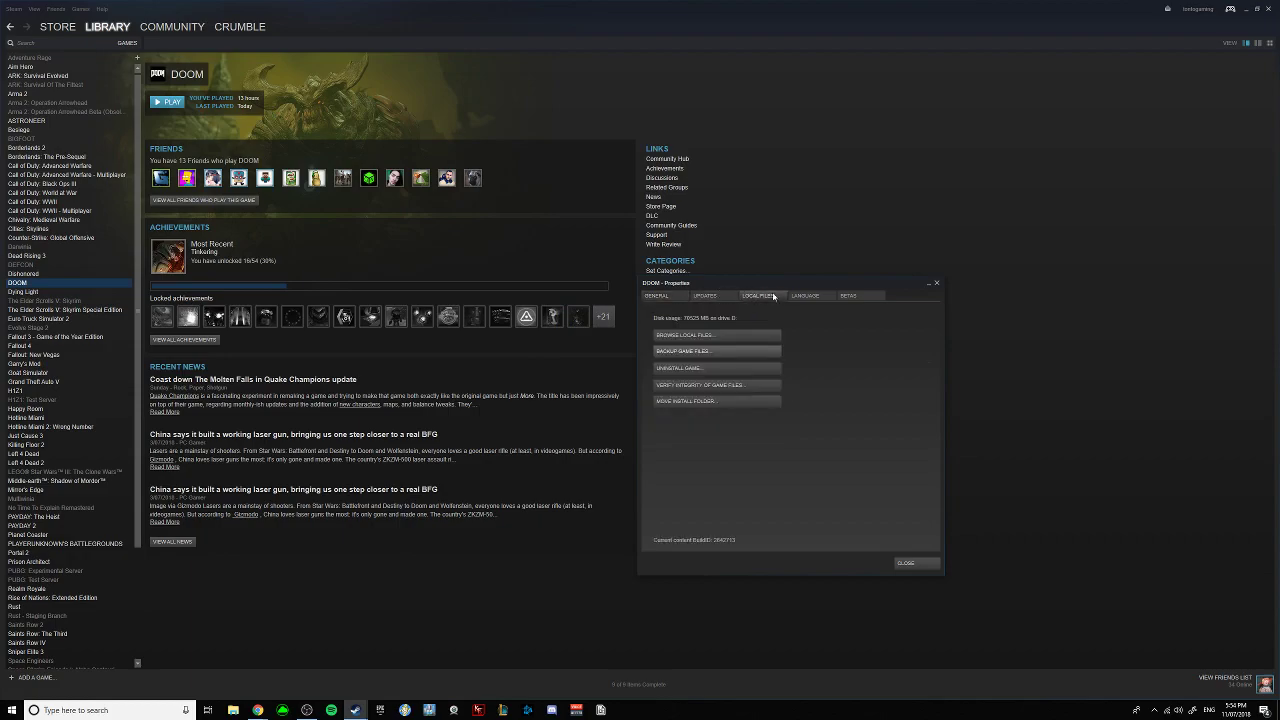
left_click(718, 385)
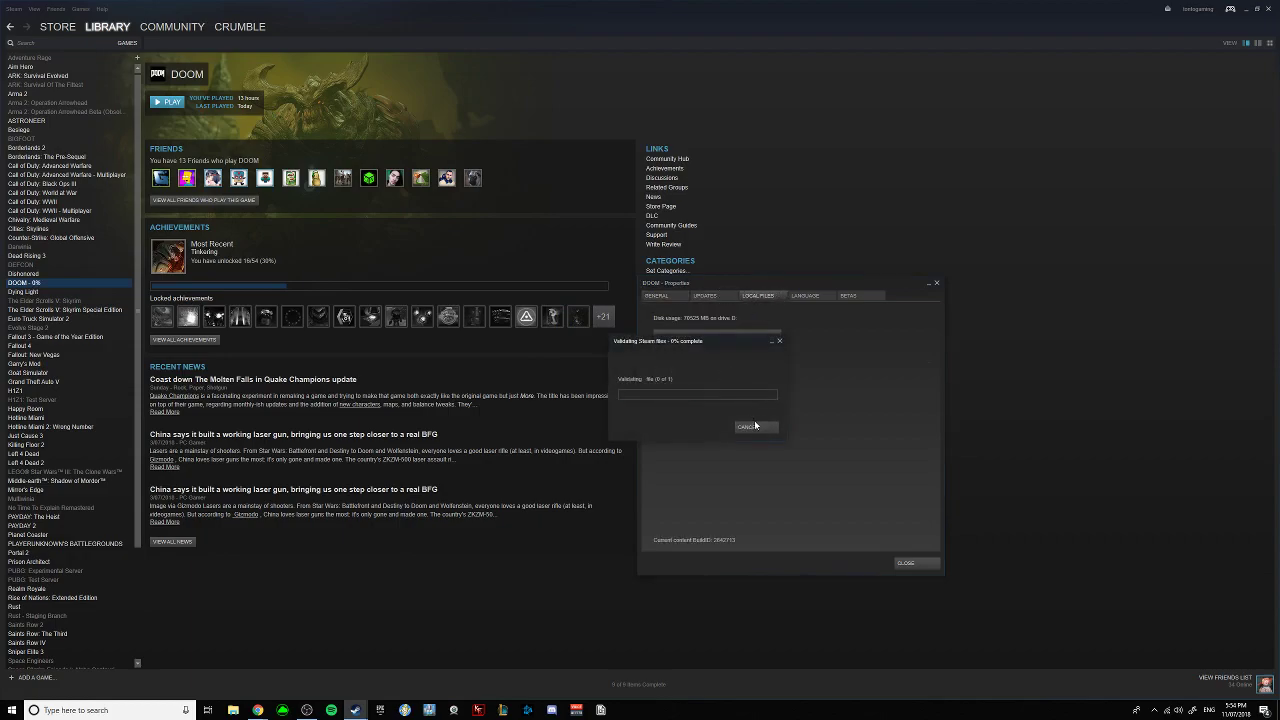
left_click(755, 429)
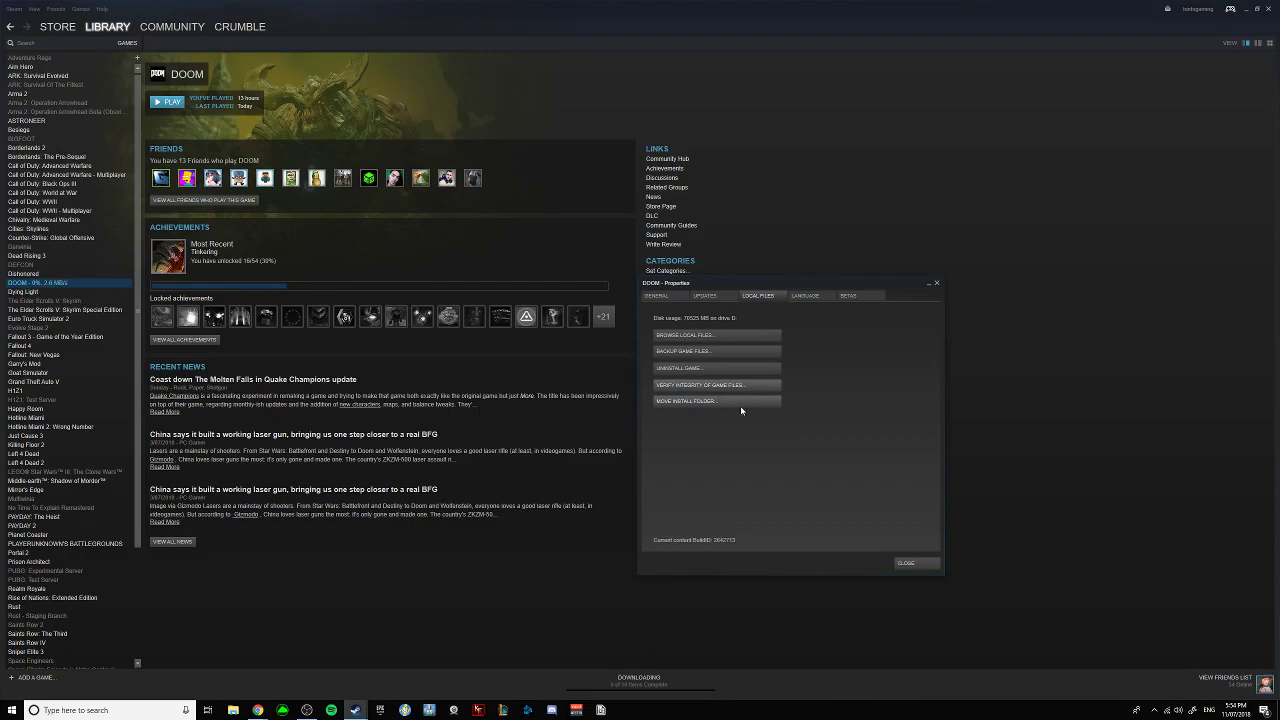
Step: Open DOOM's install folder and then its base folder
left_click(703, 335)
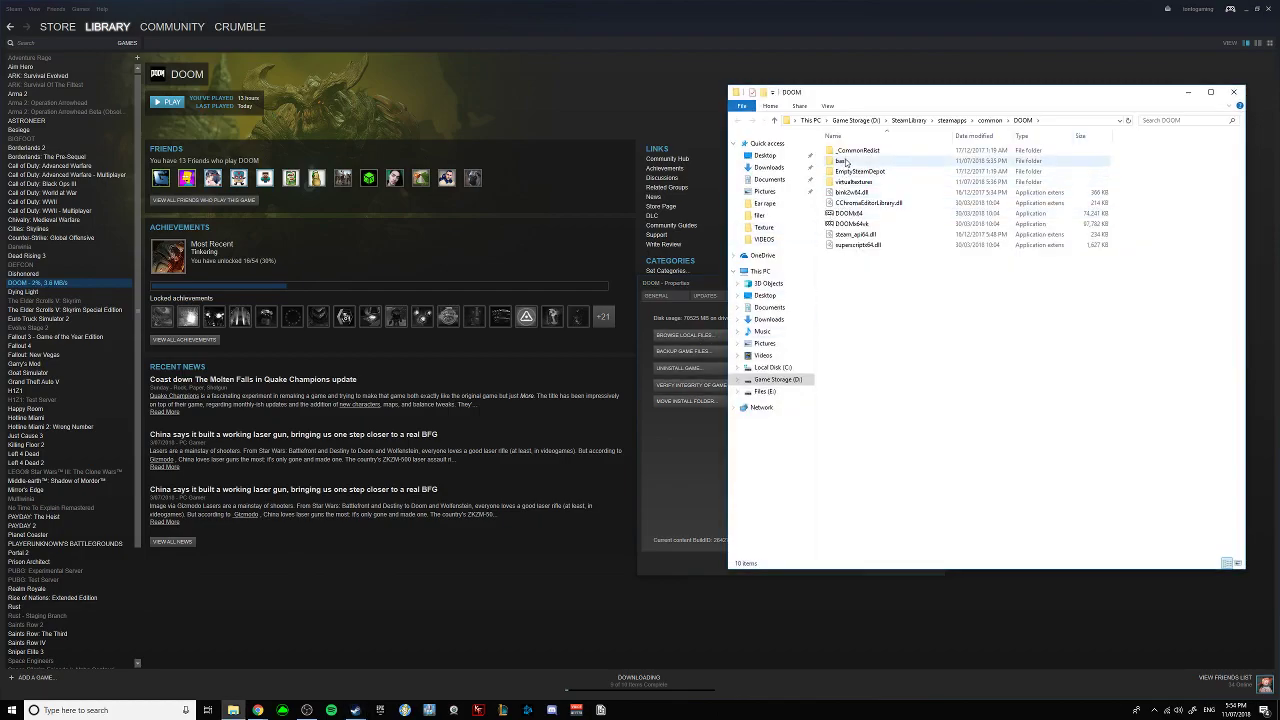
left_click(851, 165)
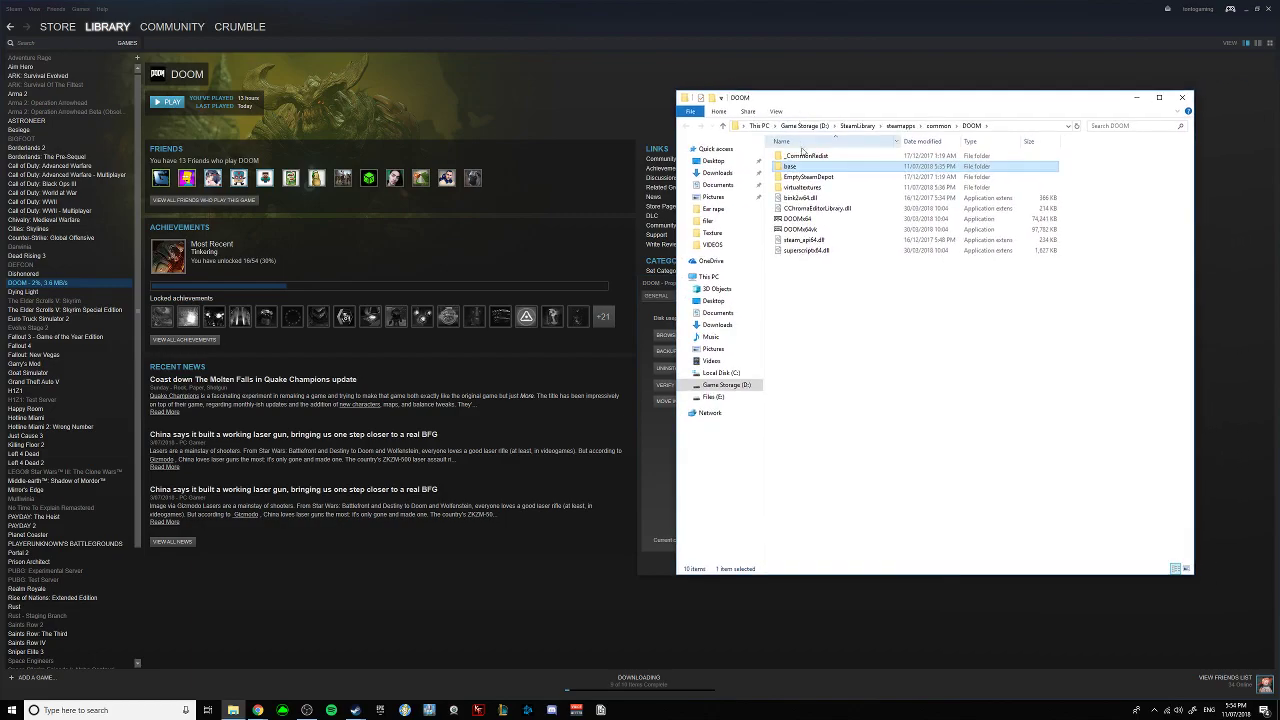
double_click(803, 167)
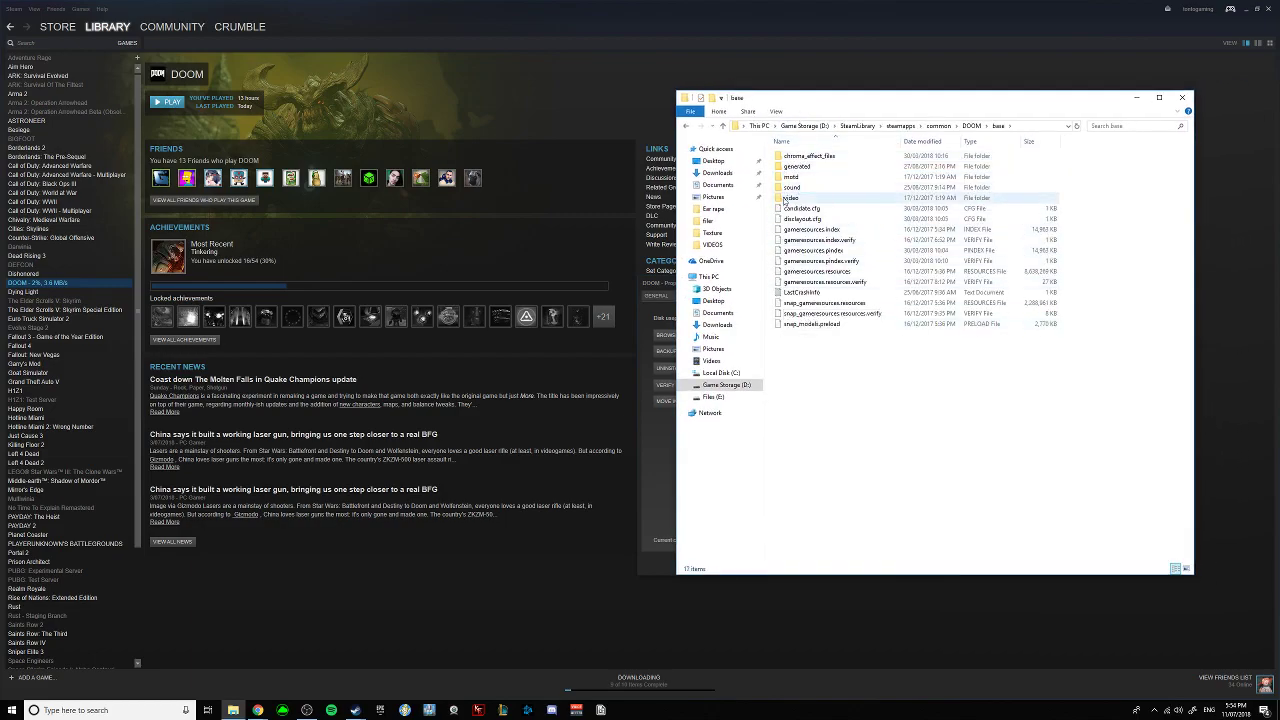
Step: Open the filer folder from the desktop and place it beside DOOM's base folder
double_click(833, 38)
double_click(268, 447)
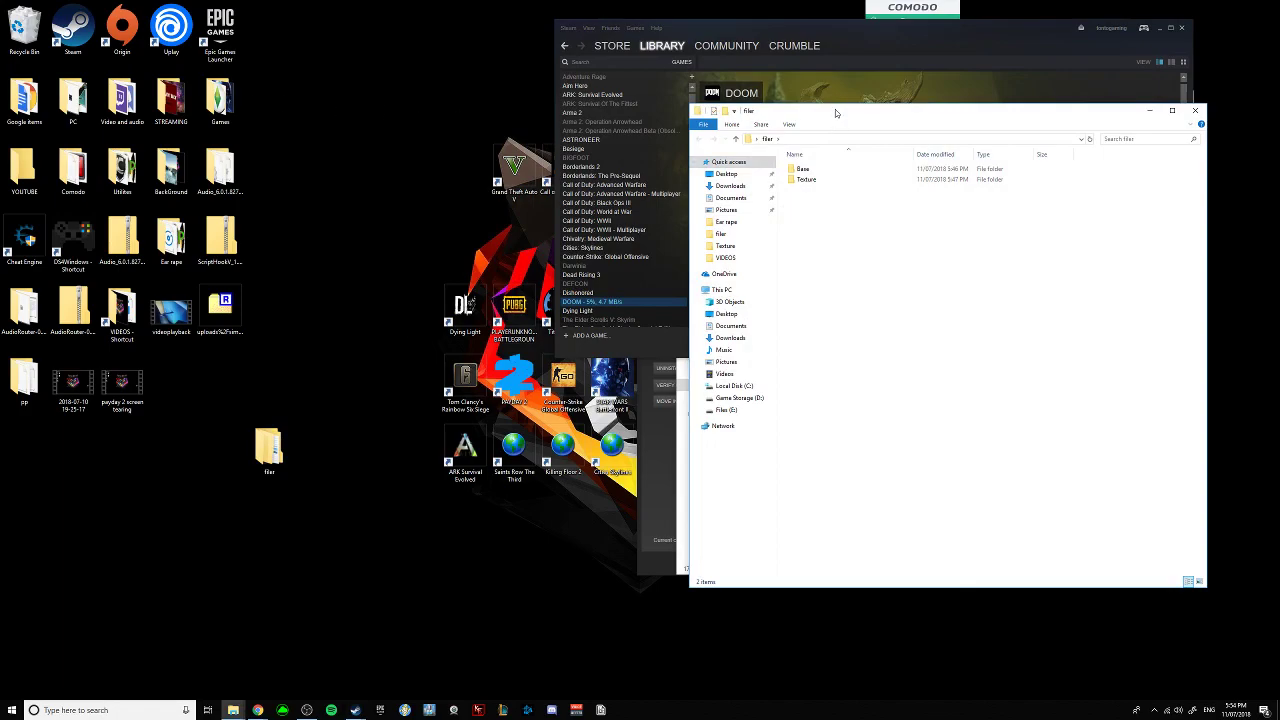
left_click_drag(837, 114, 297, 121)
left_click(837, 463)
Step: Compare filer's backup Base folder files with DOOM's base, selecting snap_gameresources.resources
double_click(325, 177)
mouse_move(320, 512)
left_mouse_down()
mouse_move(355, 430)
mouse_move(394, 257)
mouse_move(579, 223)
left_mouse_up()
left_click(579, 223)
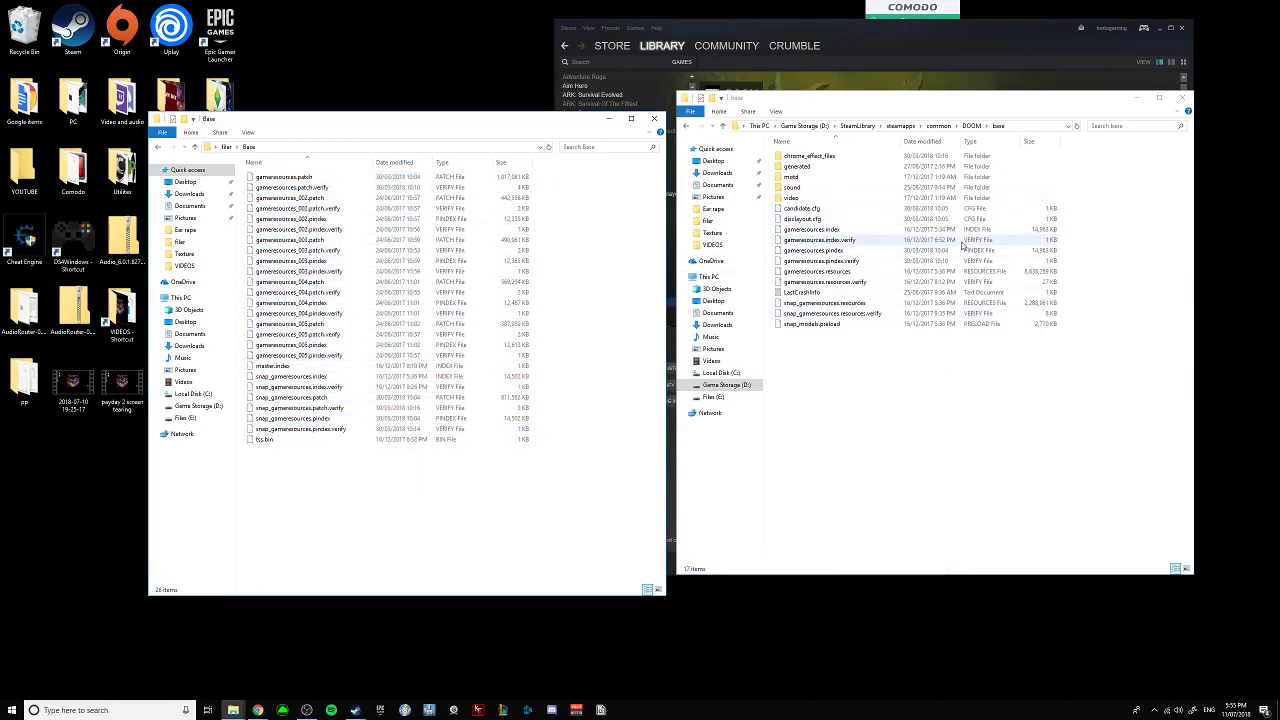
mouse_move(910, 414)
left_mouse_down()
mouse_move(886, 328)
mouse_move(895, 417)
left_mouse_up()
left_click(810, 303)
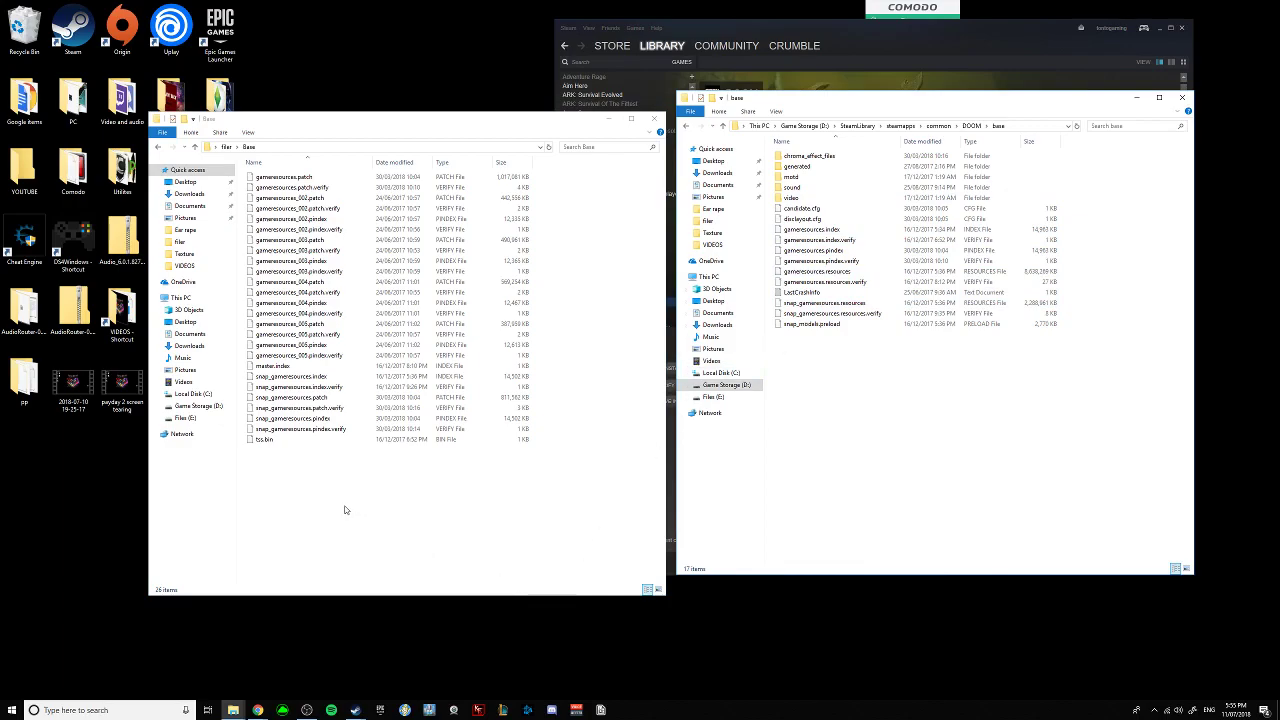
Step: Go back up in both windows, open virtualtextures and filer's Texture folder, selecting its five files
left_click(604, 471)
left_click(837, 423)
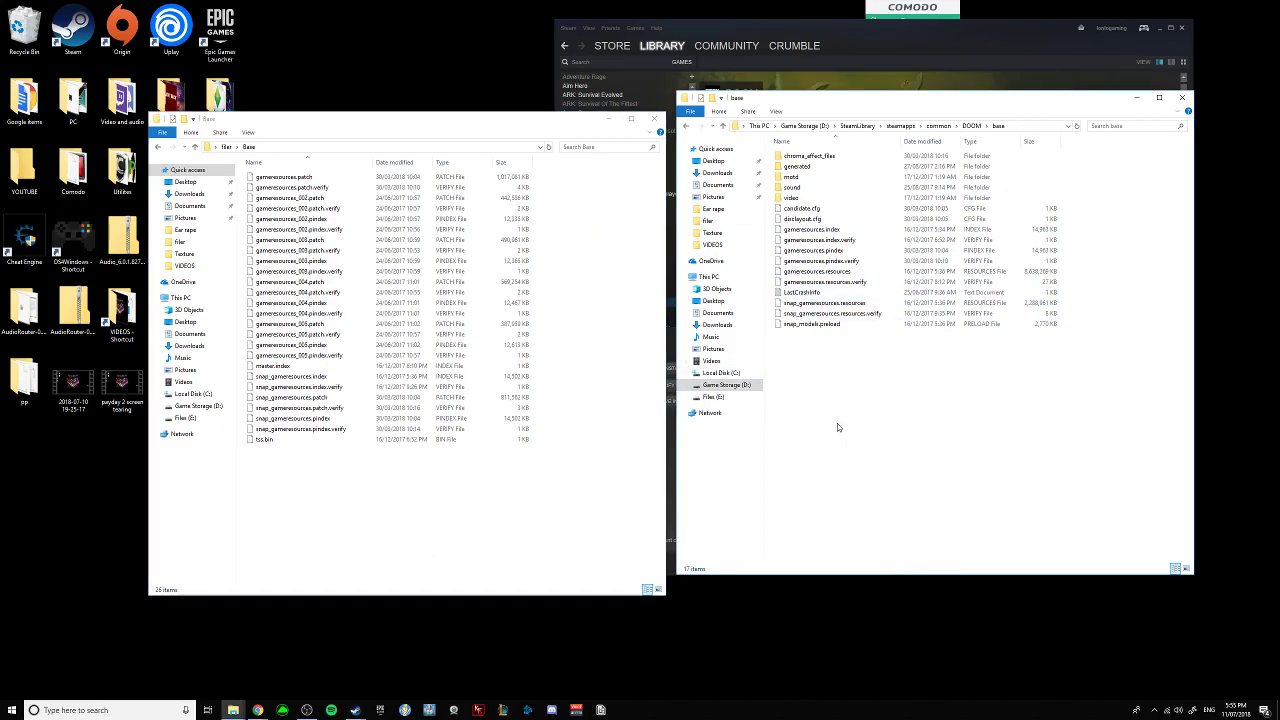
left_click(158, 147)
left_click(685, 126)
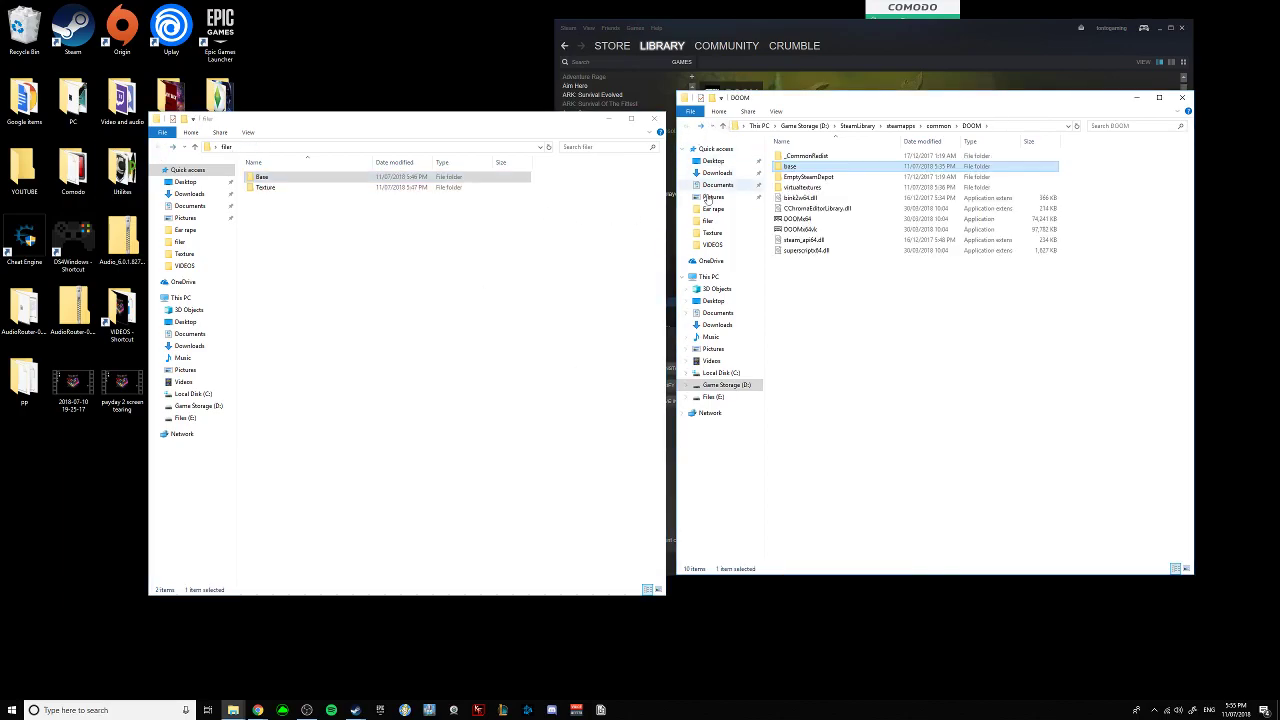
double_click(801, 188)
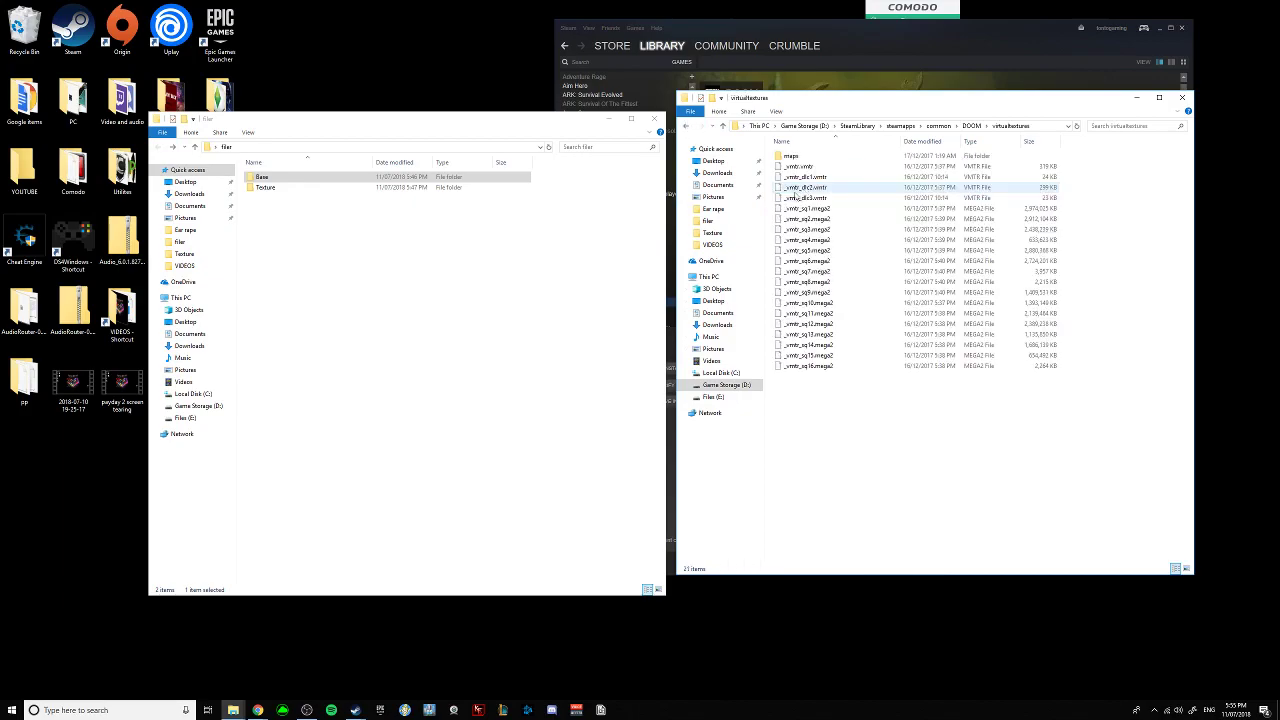
double_click(322, 188)
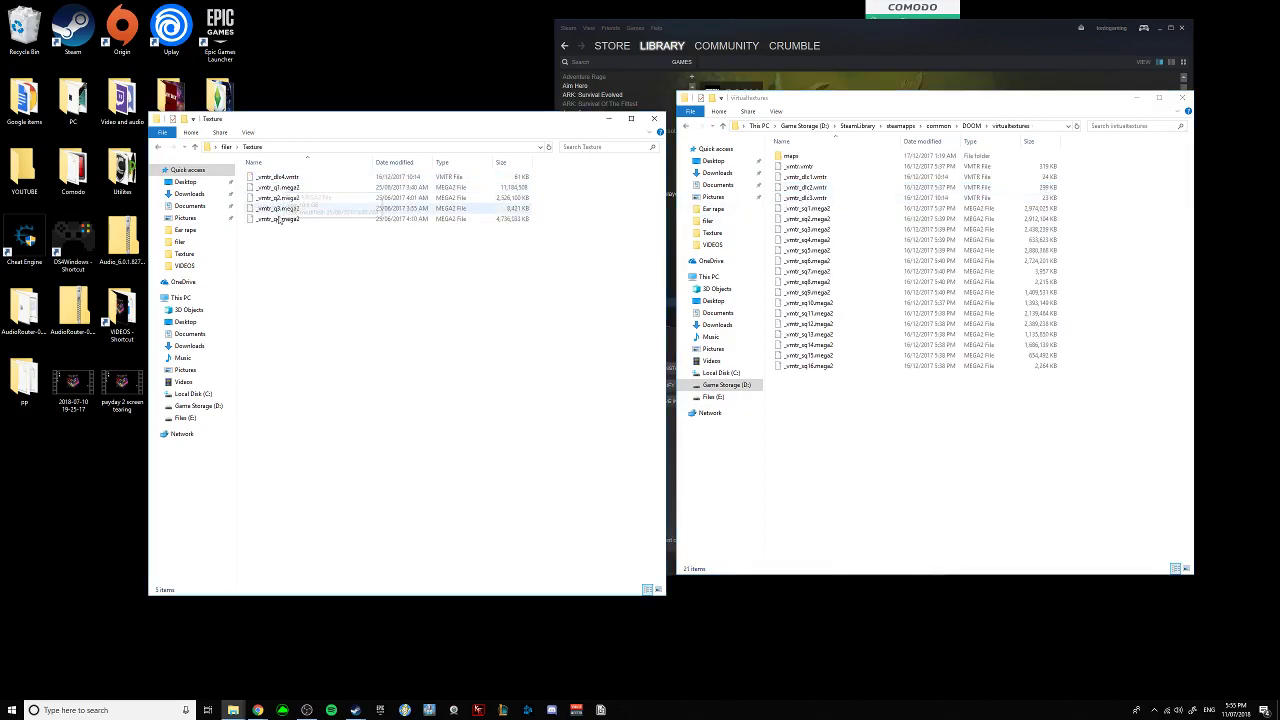
left_click_drag(288, 237, 283, 174)
left_click(334, 273)
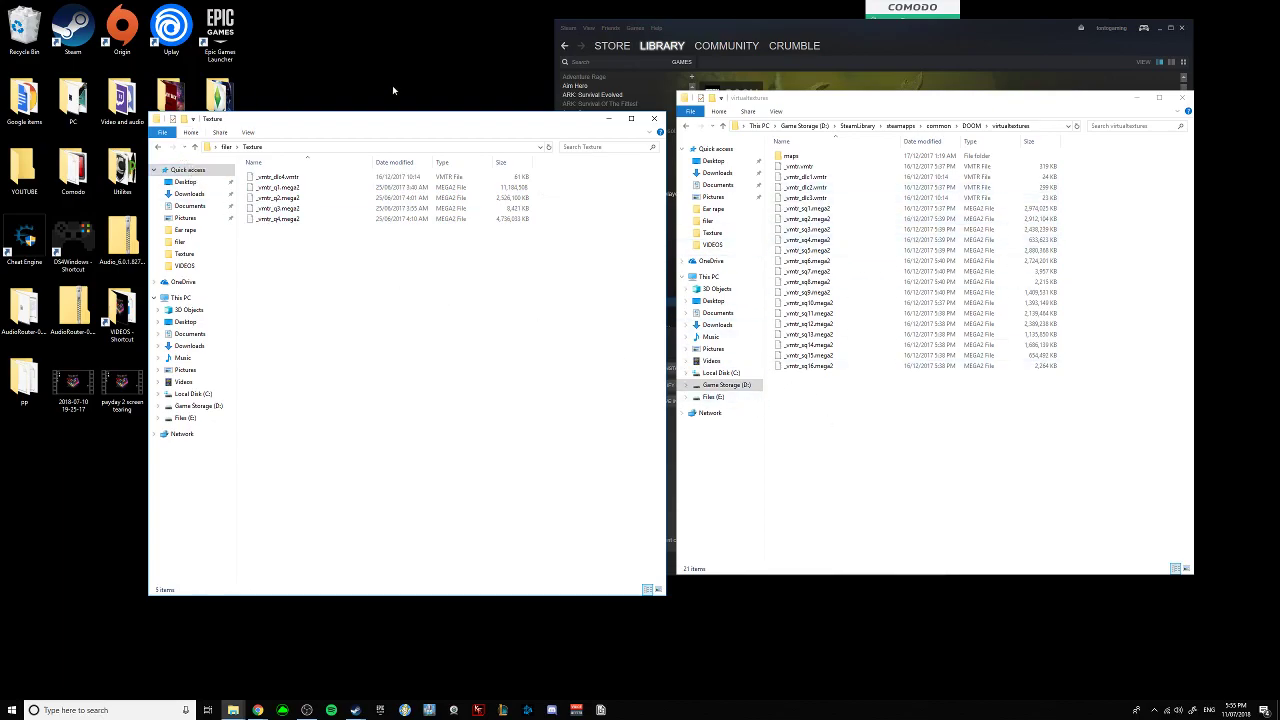
Step: Close the Texture and virtualtextures windows and DOOM's Local Files properties
left_click(659, 120)
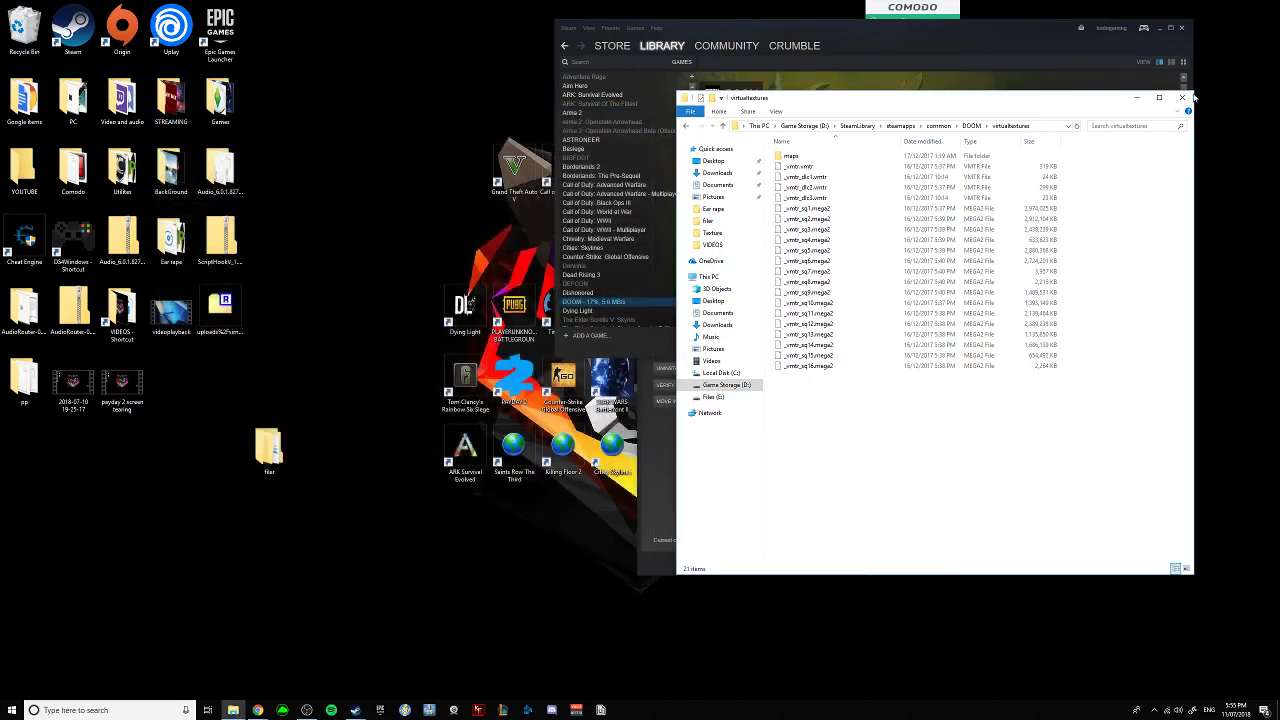
left_click(1183, 97)
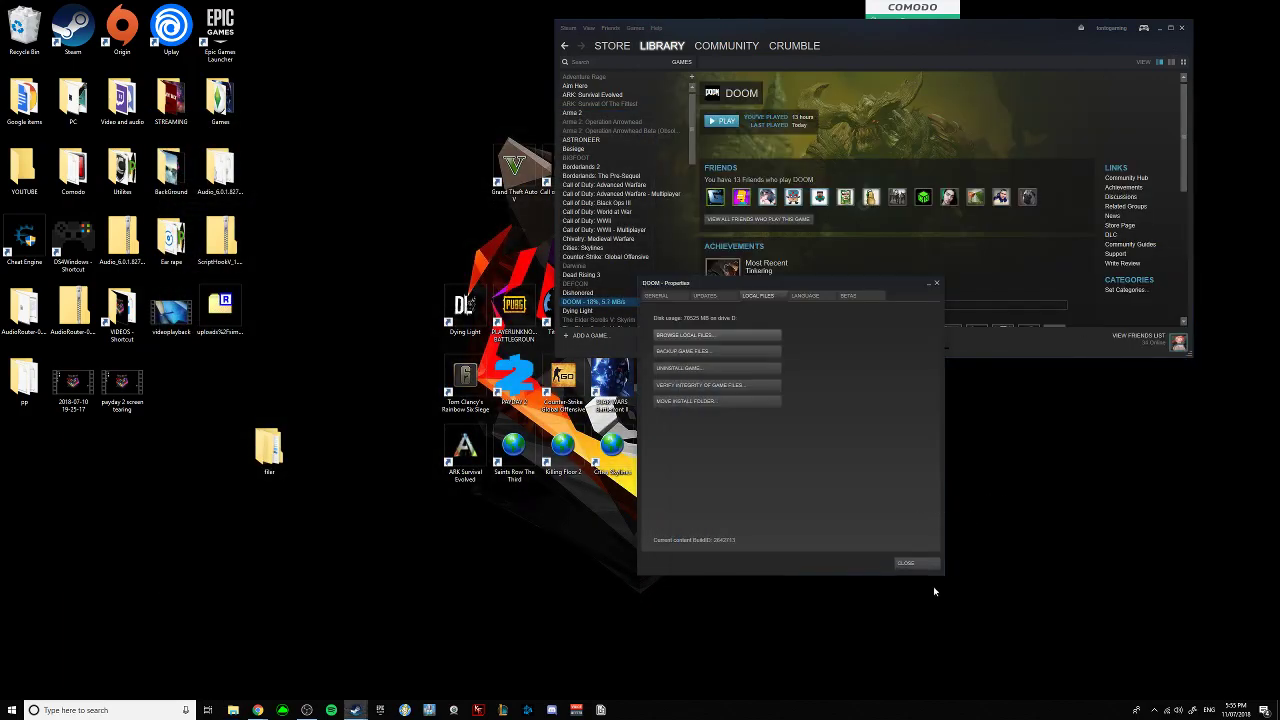
left_click(912, 563)
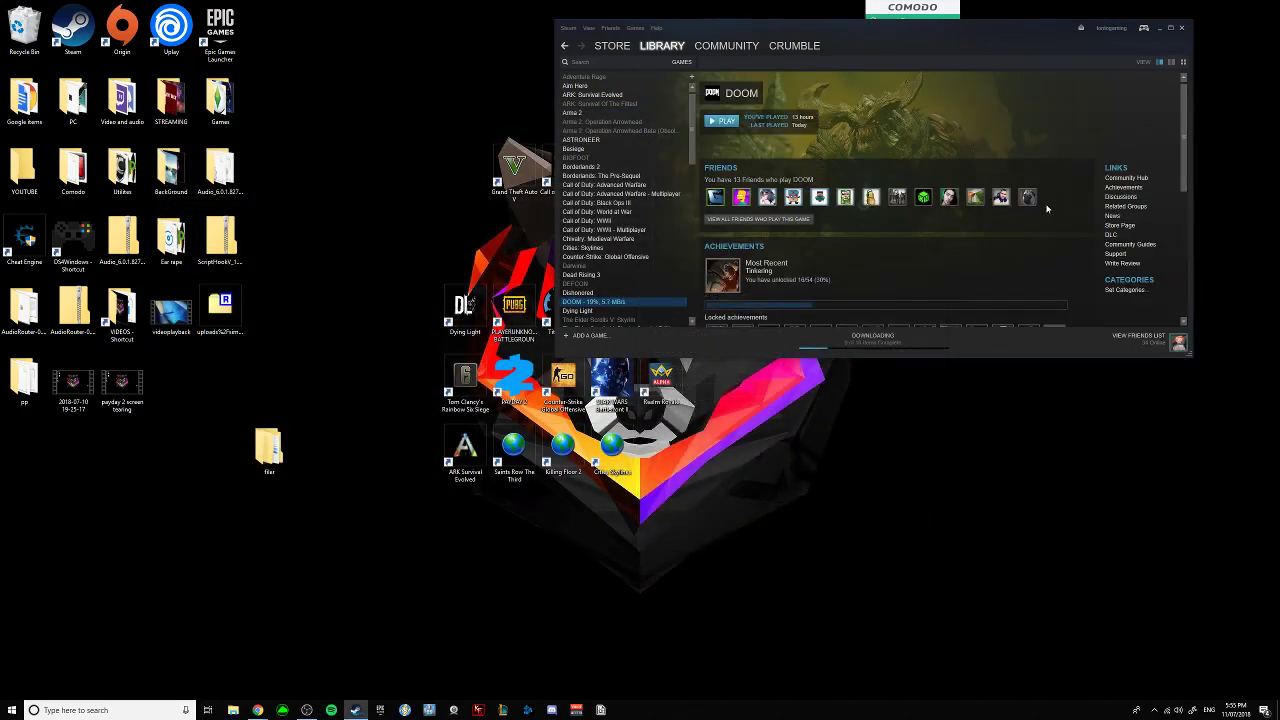
Step: Enable the Steam Overlay in DOOM's Properties and review its Updates settings
right_click(588, 302)
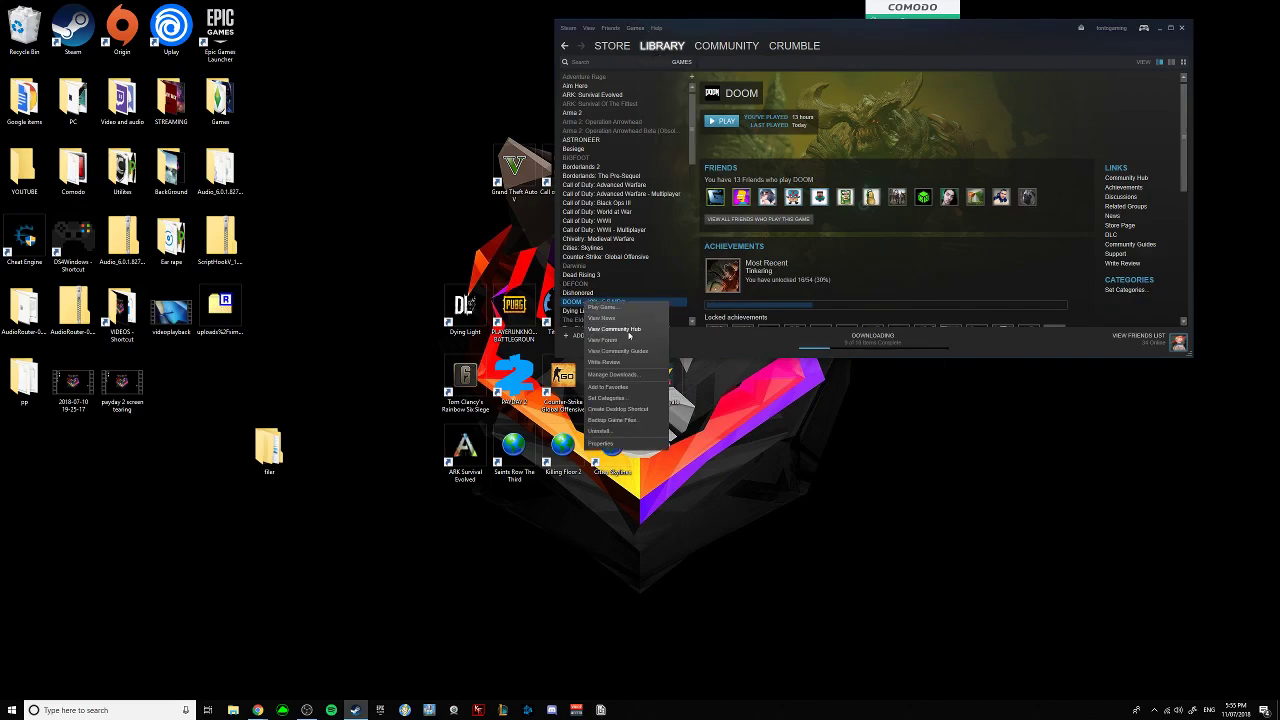
left_click(600, 443)
left_click(706, 296)
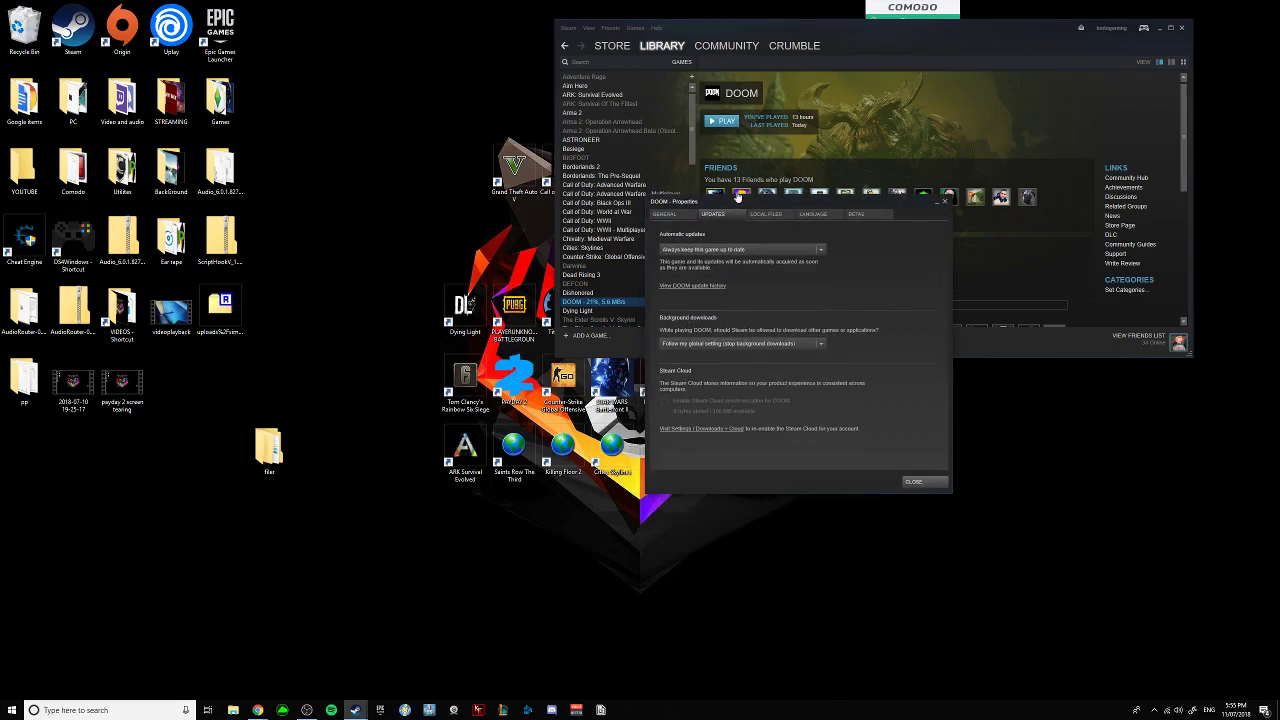
left_click(667, 215)
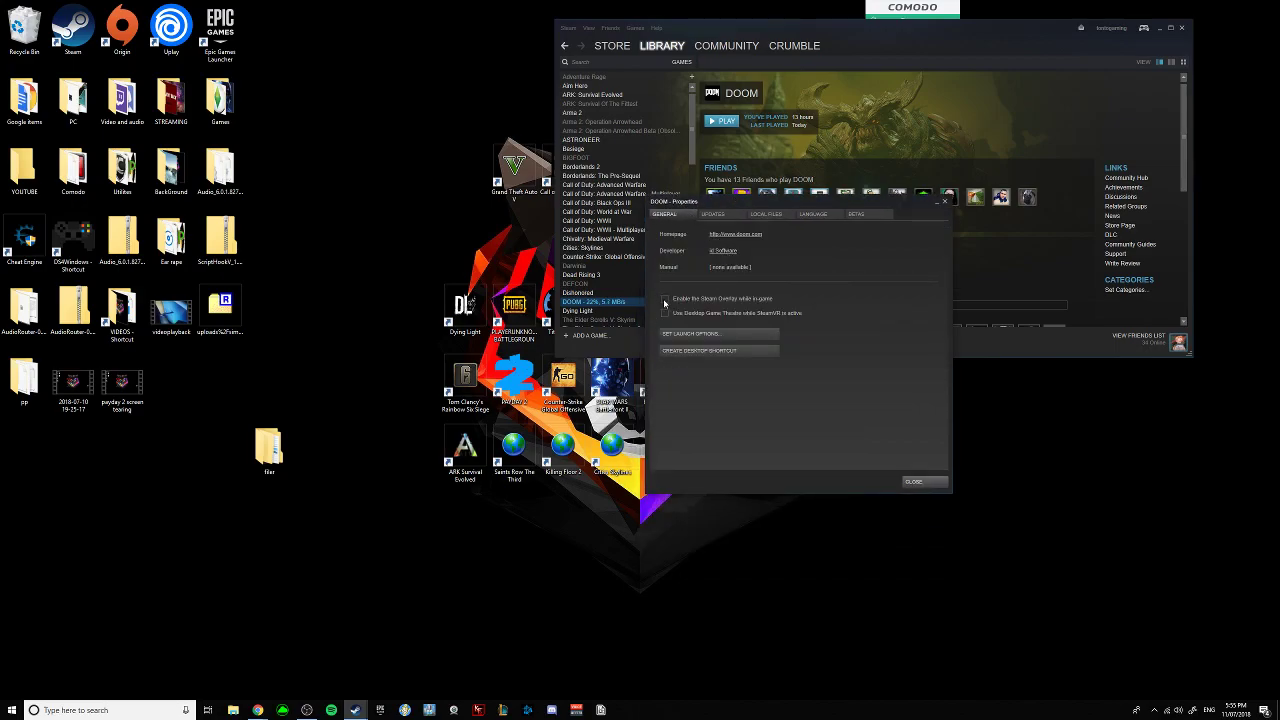
left_click(665, 300)
left_click(714, 214)
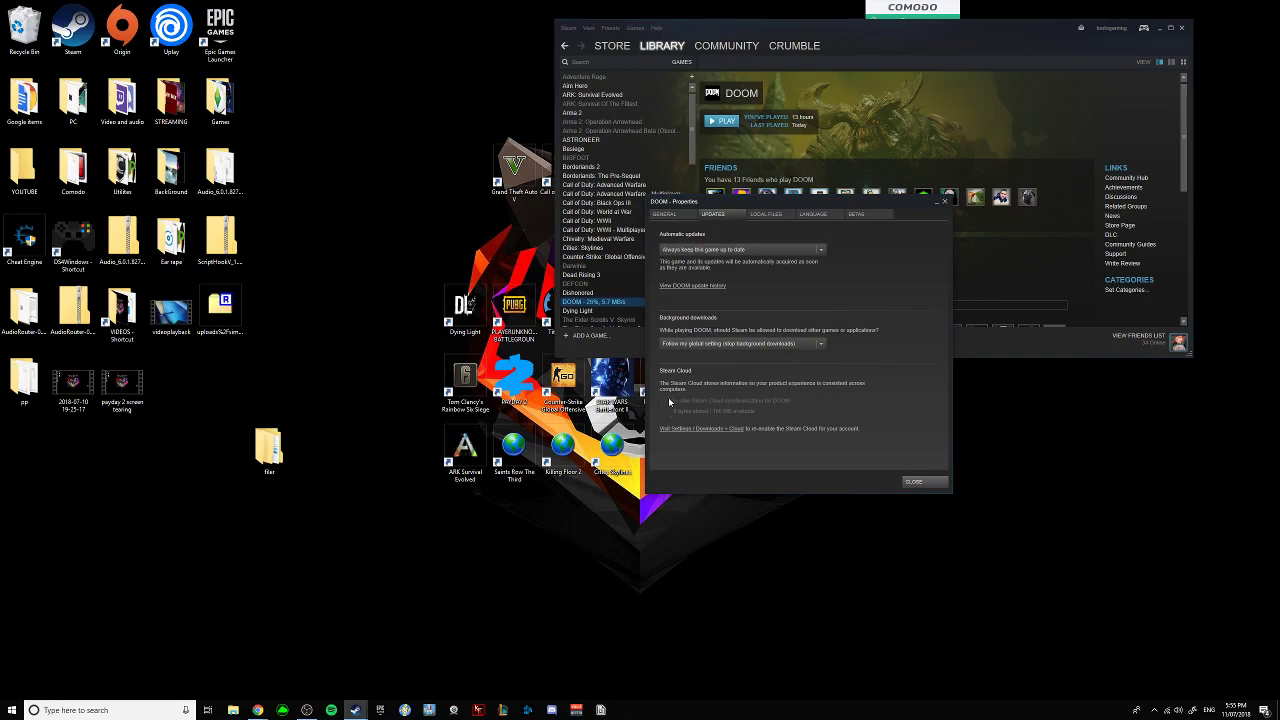
Step: Close DOOM's properties, show DOOM updating on Downloads, and bring up Razer Synapse's Chroma Apps
left_click(925, 483)
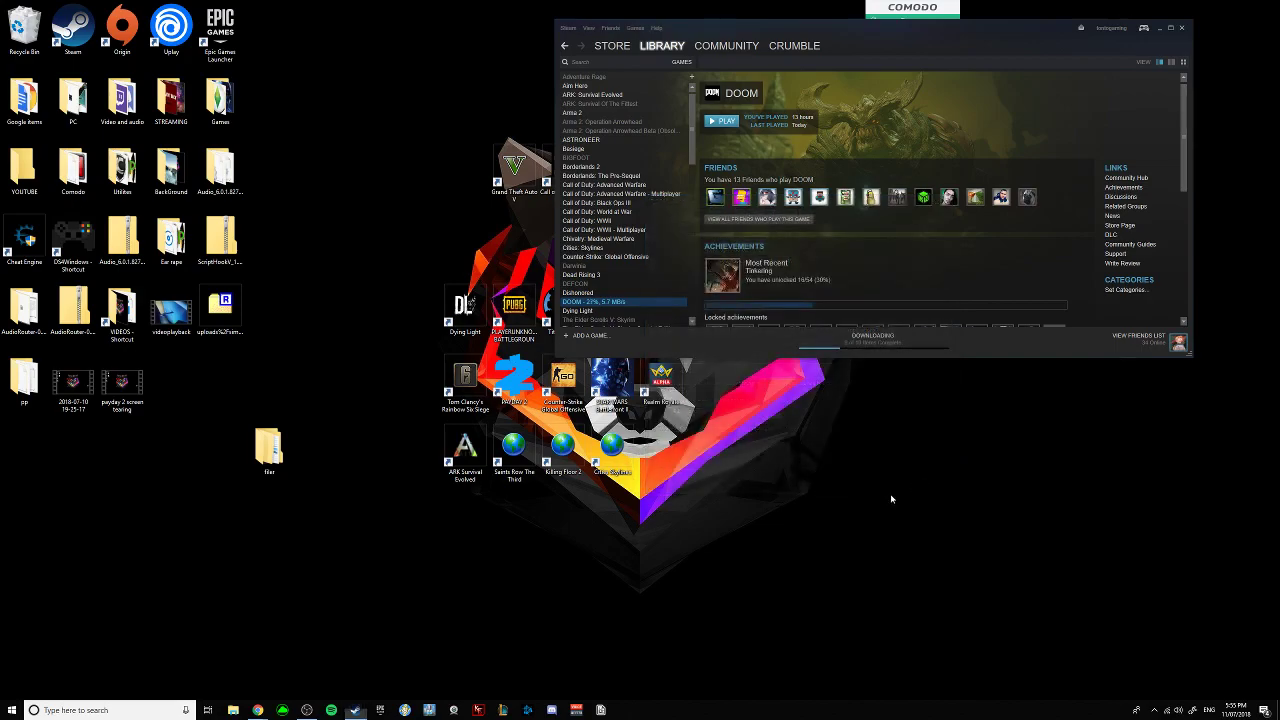
mouse_move(662, 48)
left_click(659, 170)
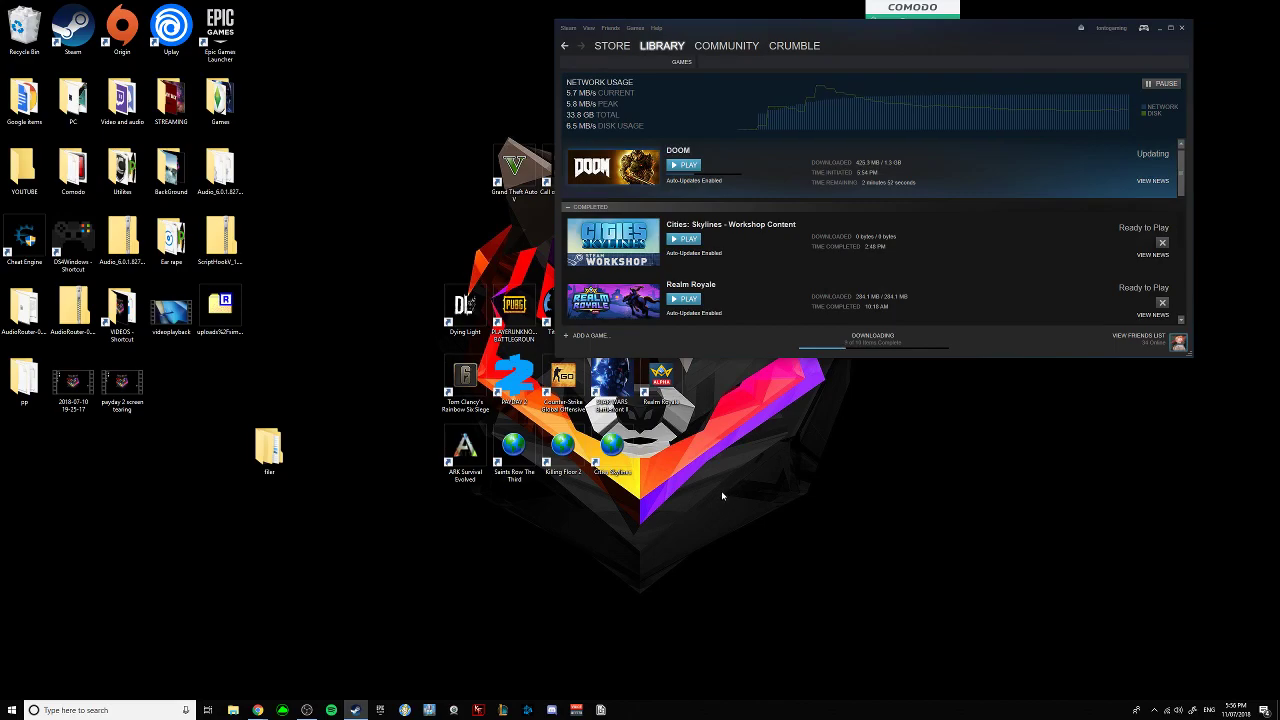
left_click(286, 709)
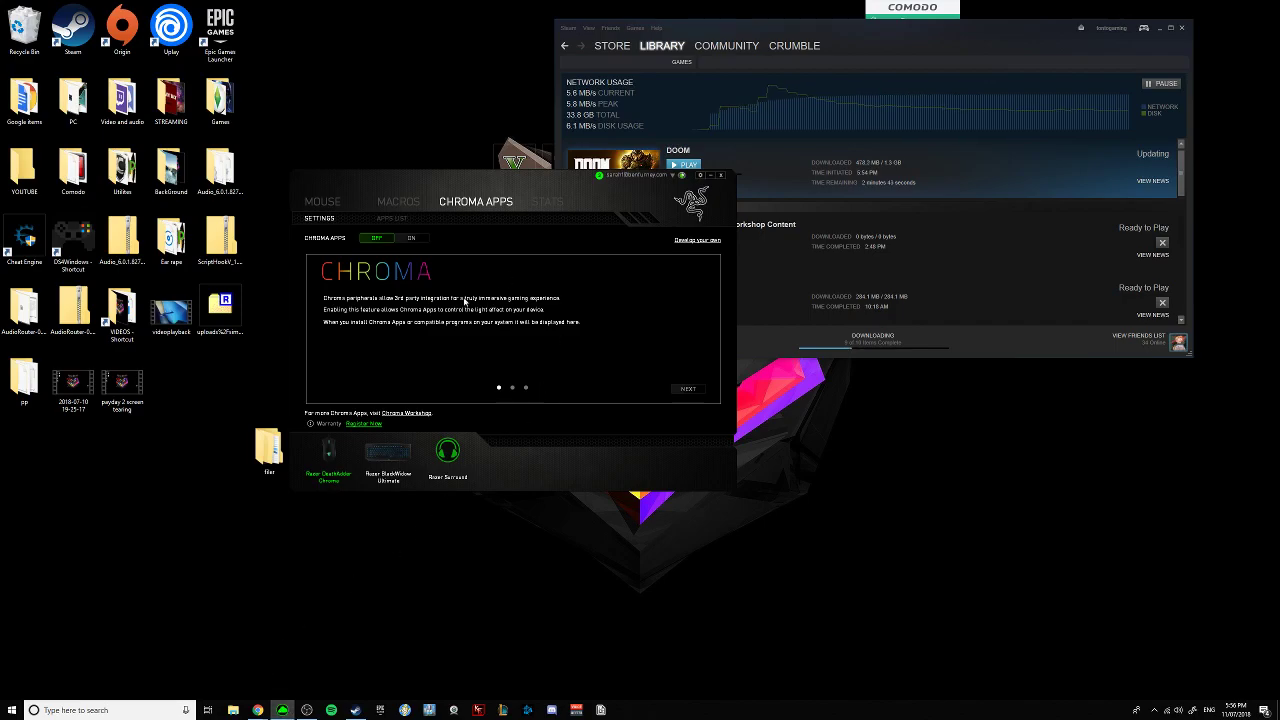
Step: Check Mouse Lighting, leave Chroma Apps switched OFF, and close Razer Synapse
left_click(320, 219)
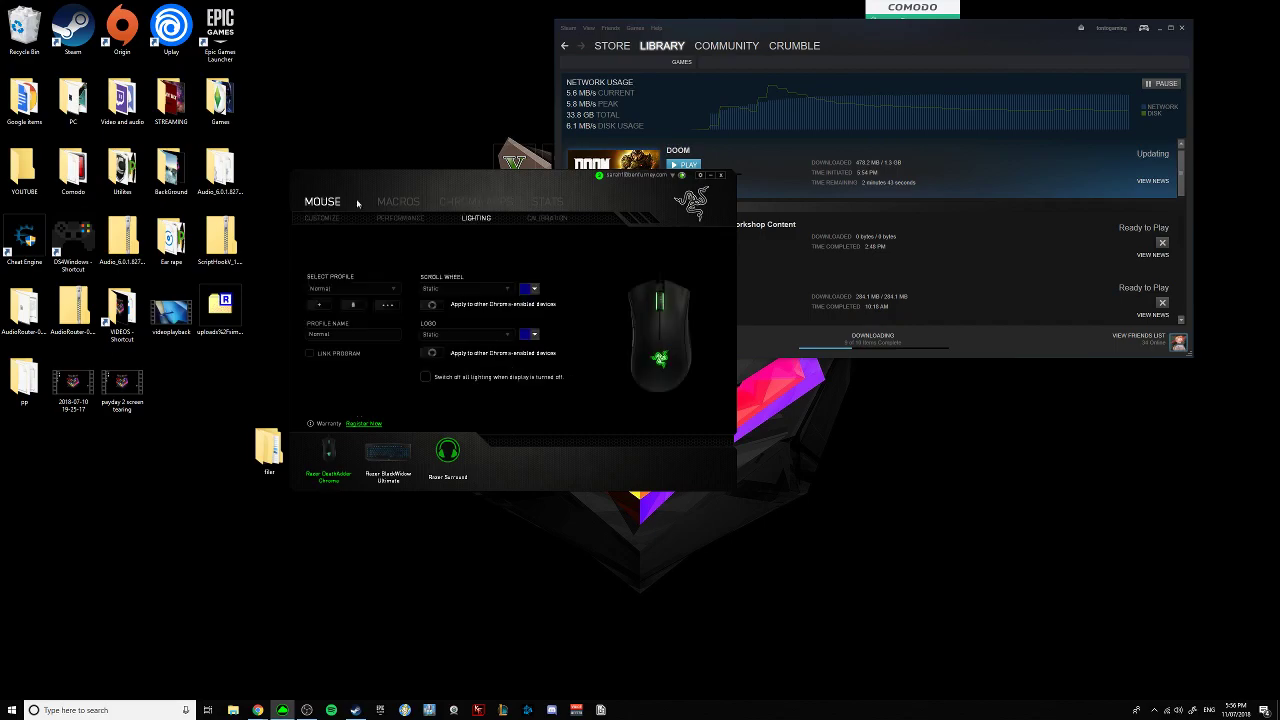
left_click(450, 210)
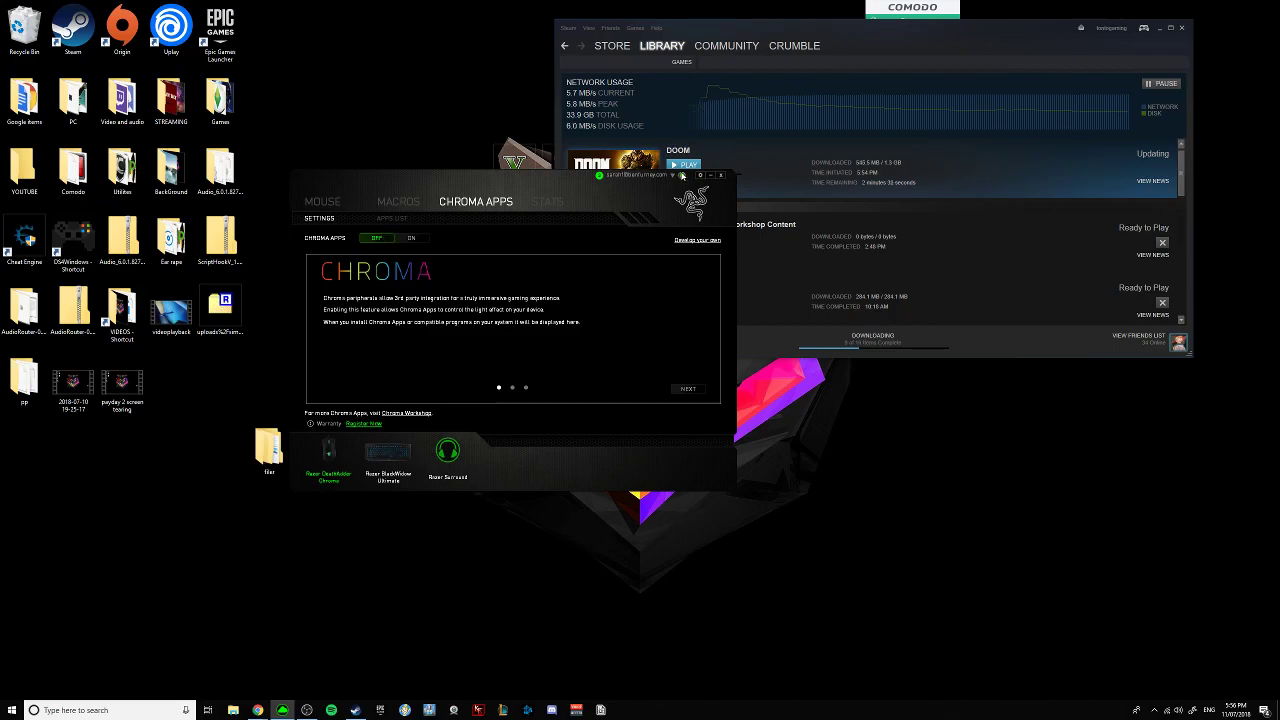
left_click(720, 176)
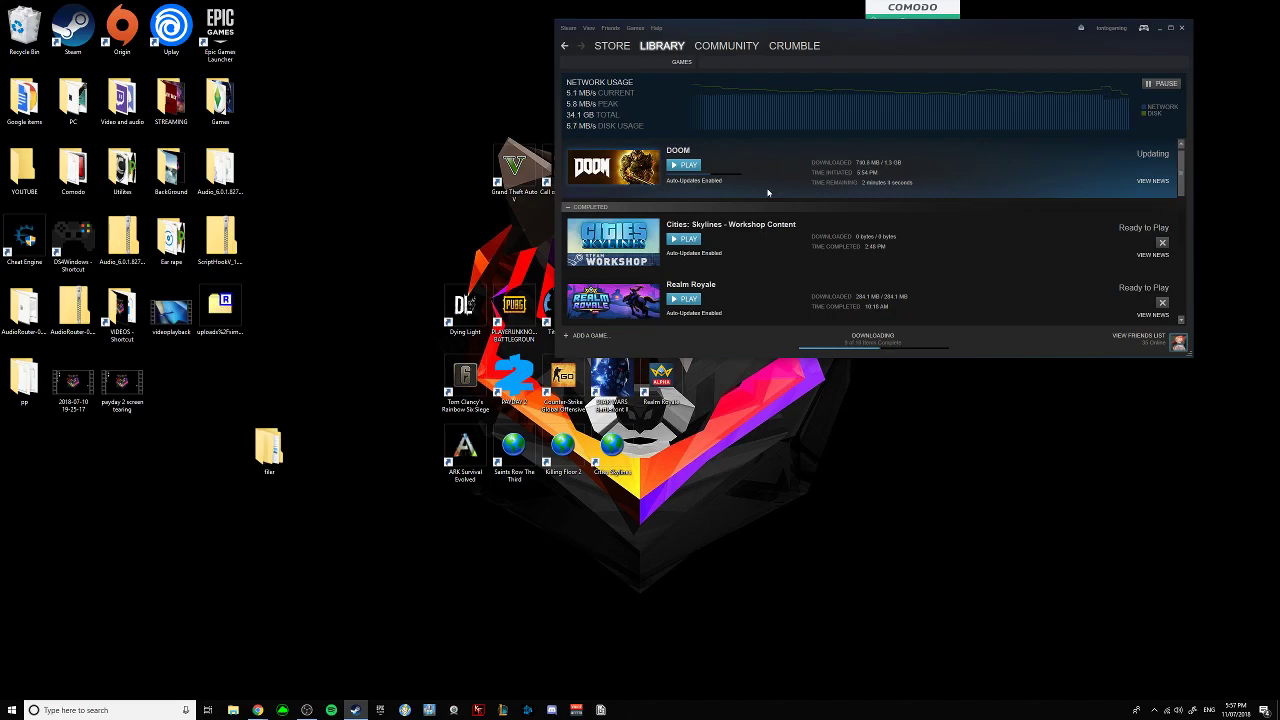
scroll(645, 260, "down", 1)
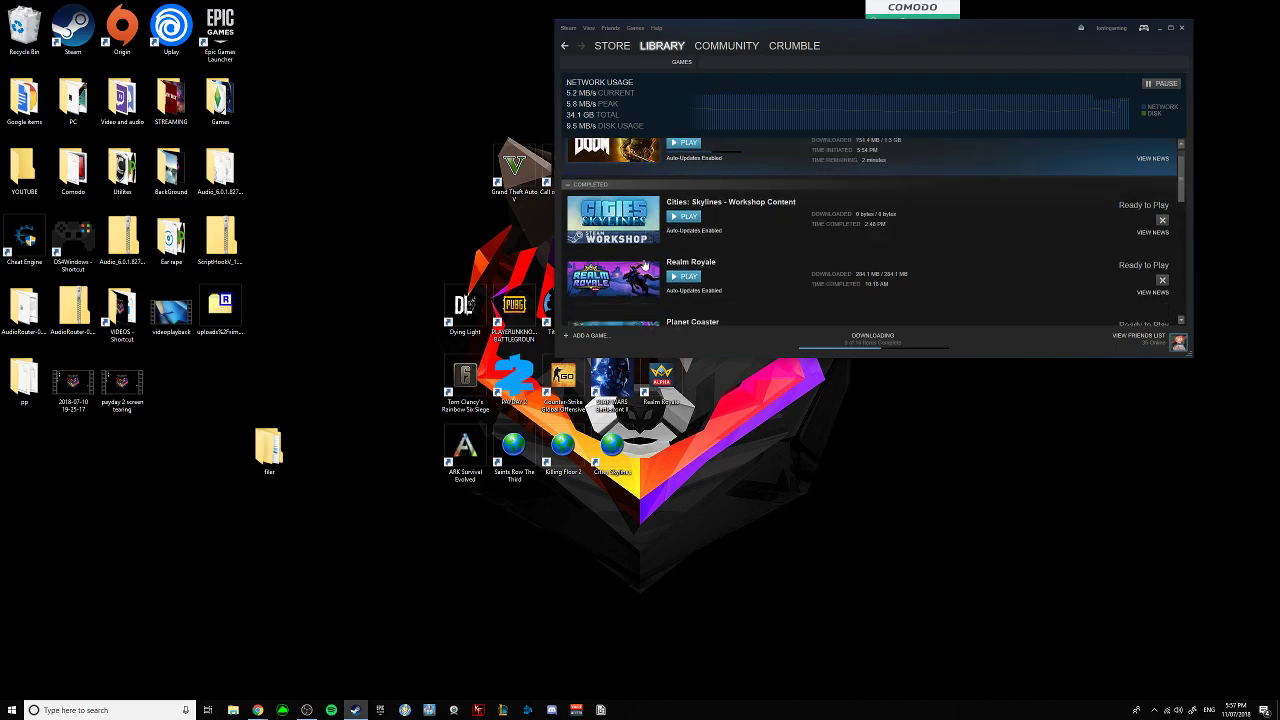
scroll(641, 262, "down", 3)
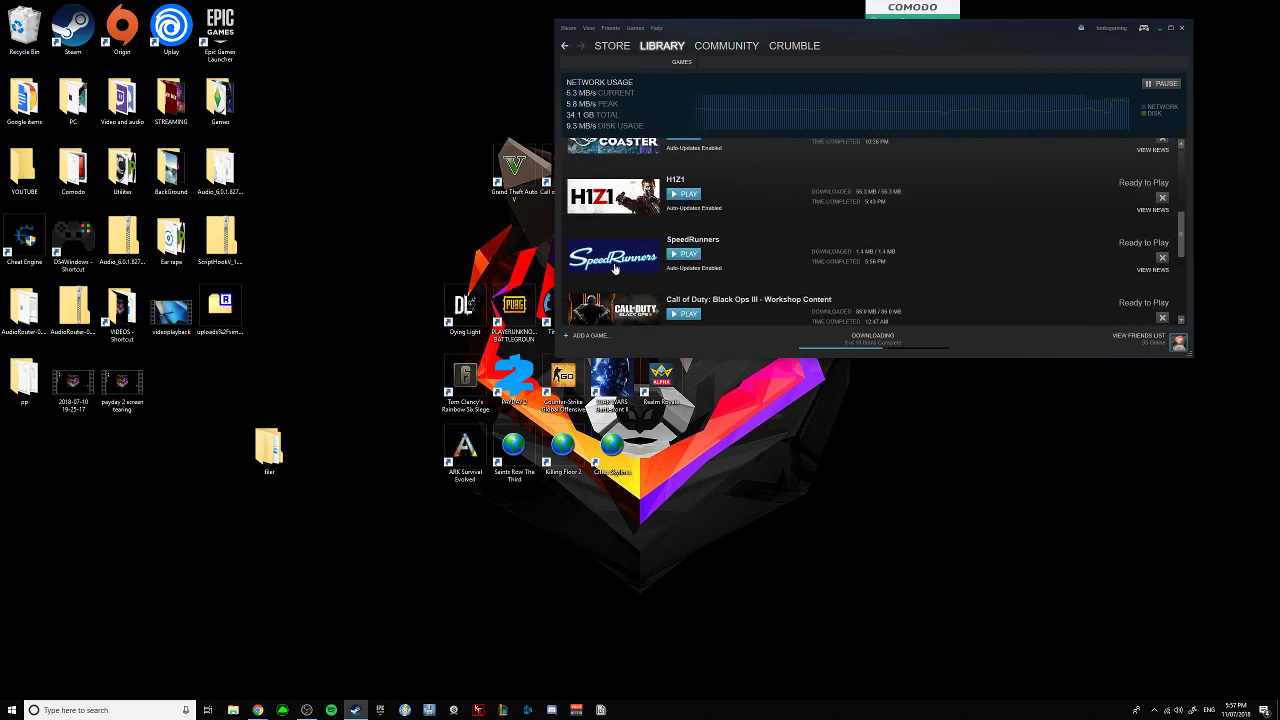
scroll(616, 275, "down", 3)
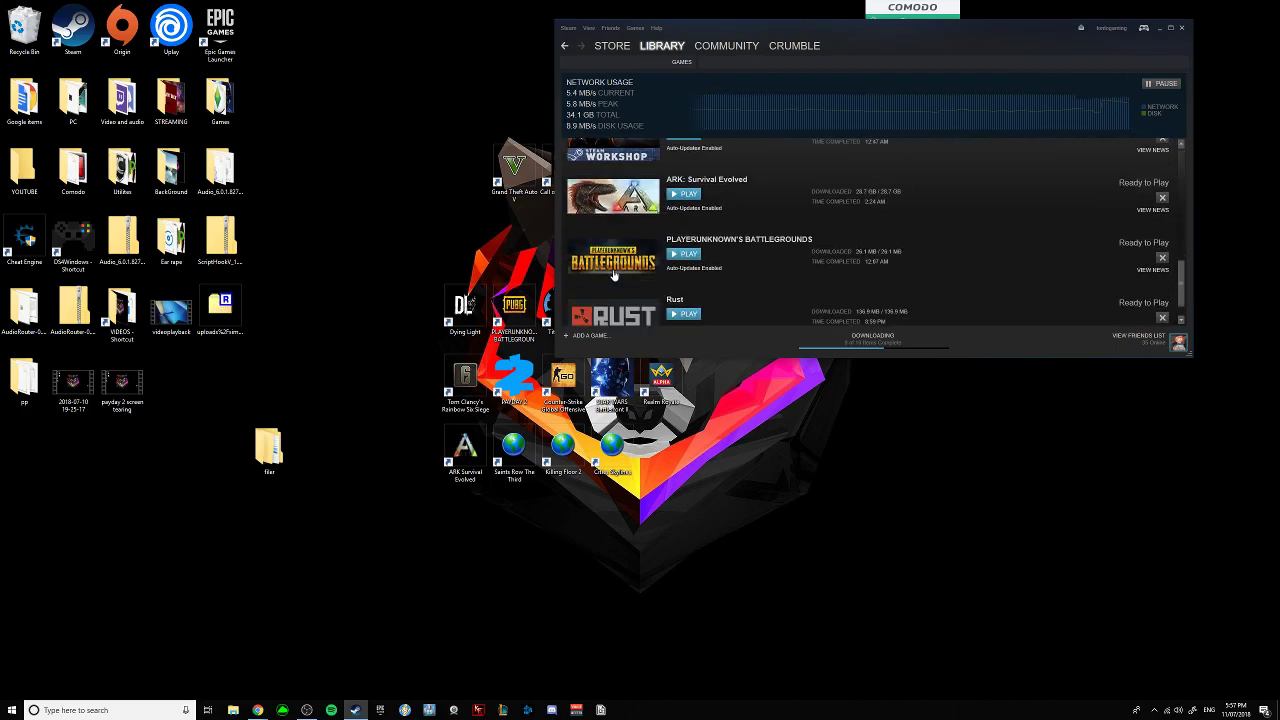
scroll(617, 275, "down", 1)
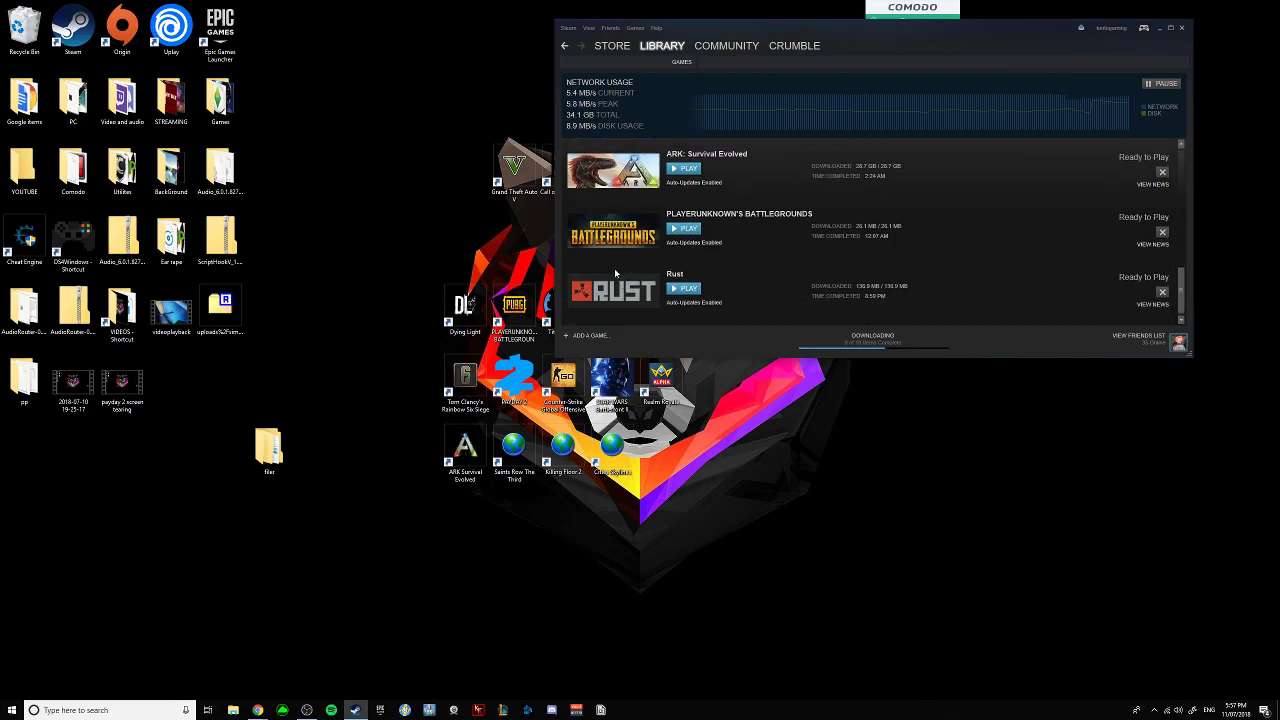
scroll(677, 265, "up", 10)
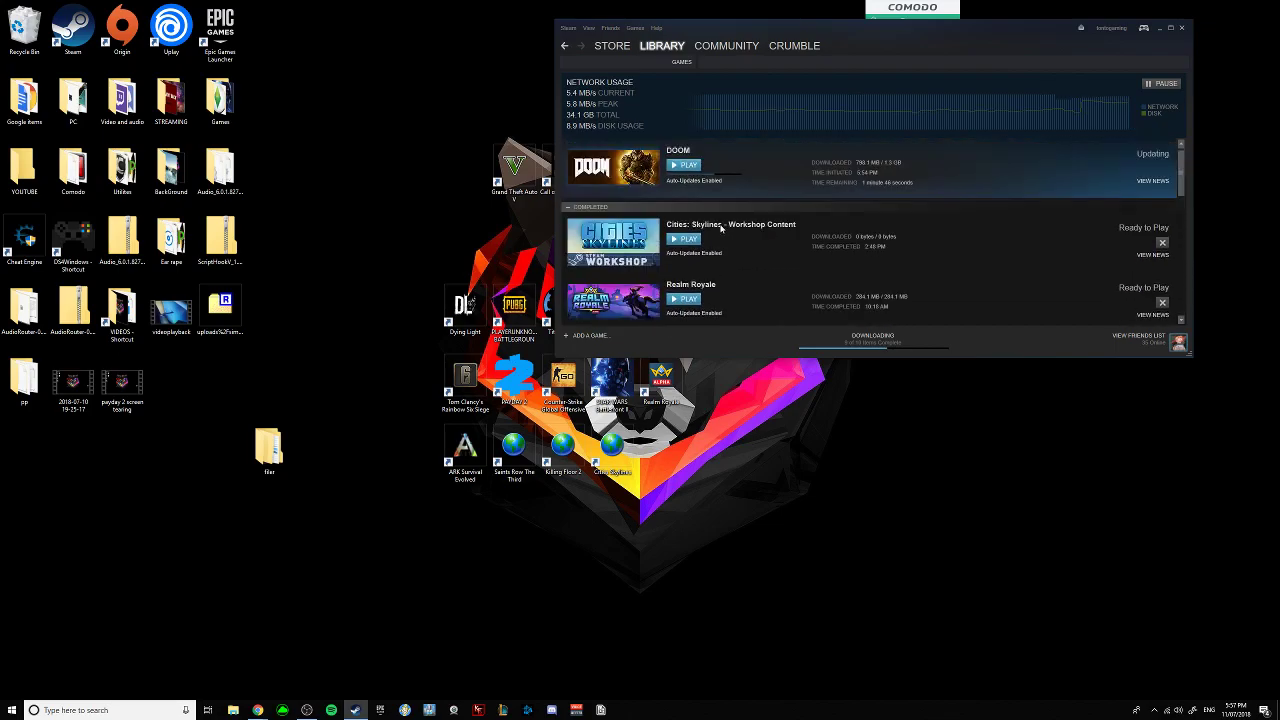